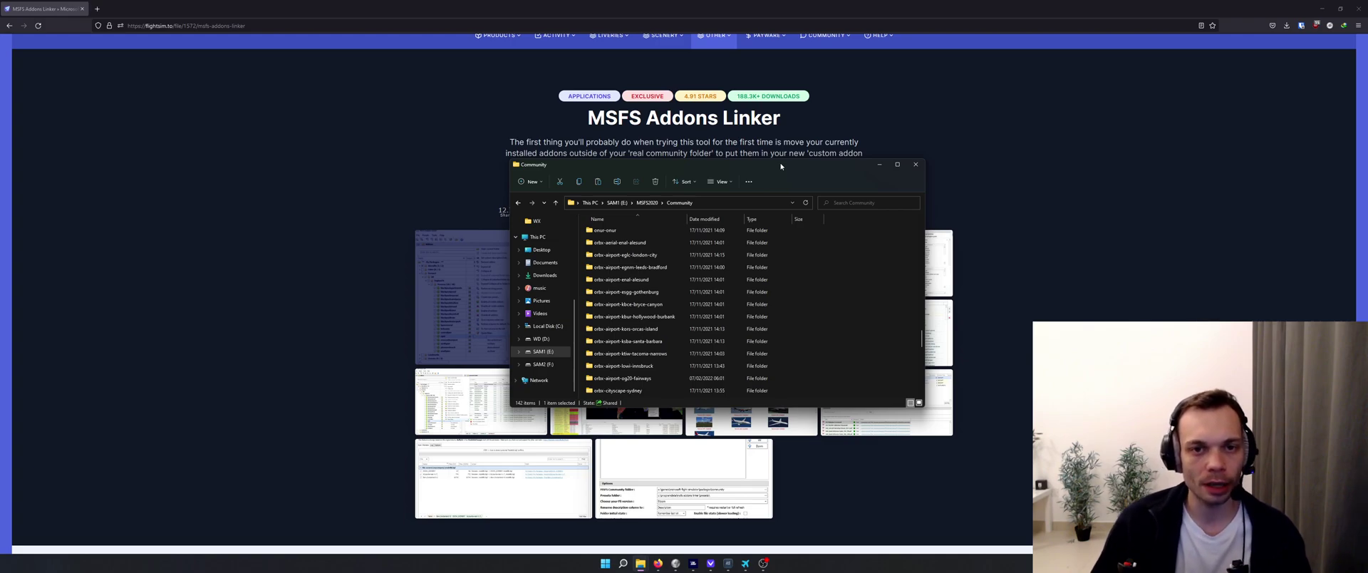
- Look over the MSFS Addons Linker page and enlarge one of its screenshots
left_click(785, 130)
scroll(684, 285, "up", 1)
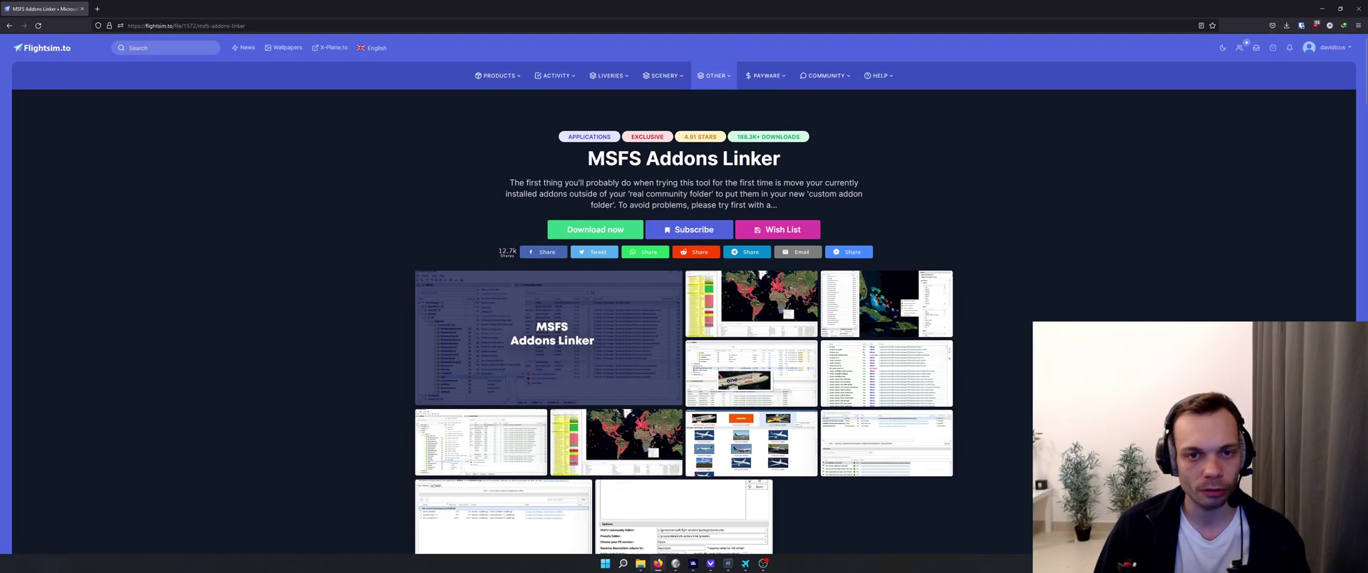
left_click_drag(589, 159, 782, 156)
left_click(781, 155)
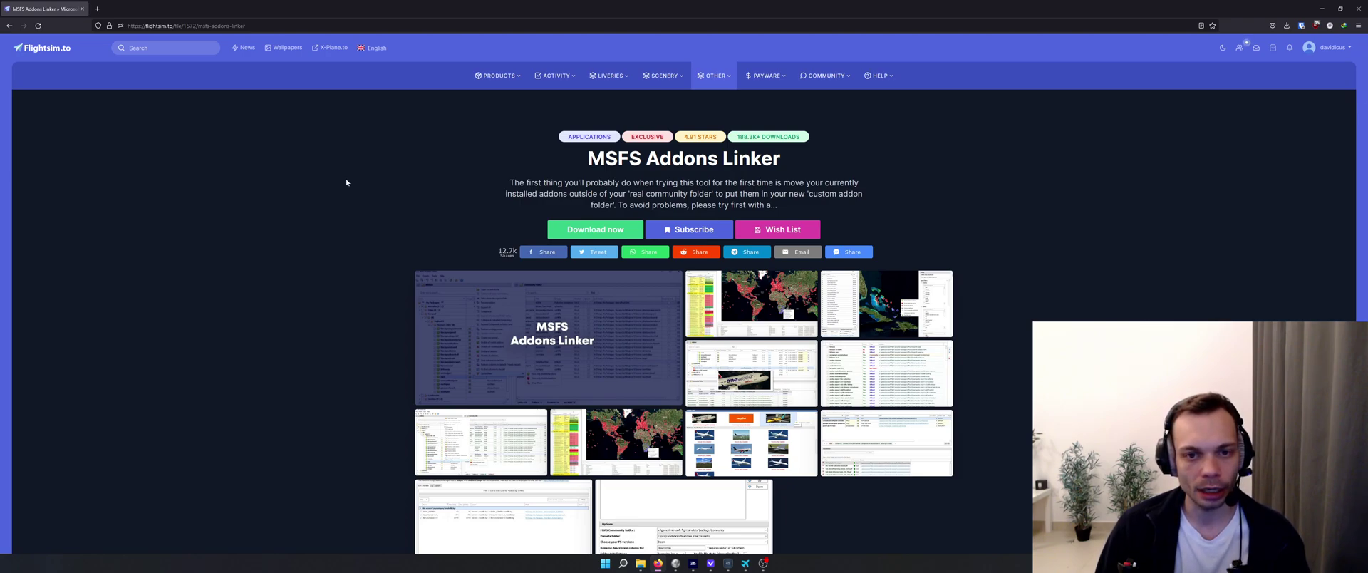
scroll(345, 178, "down", 1)
left_click(446, 361)
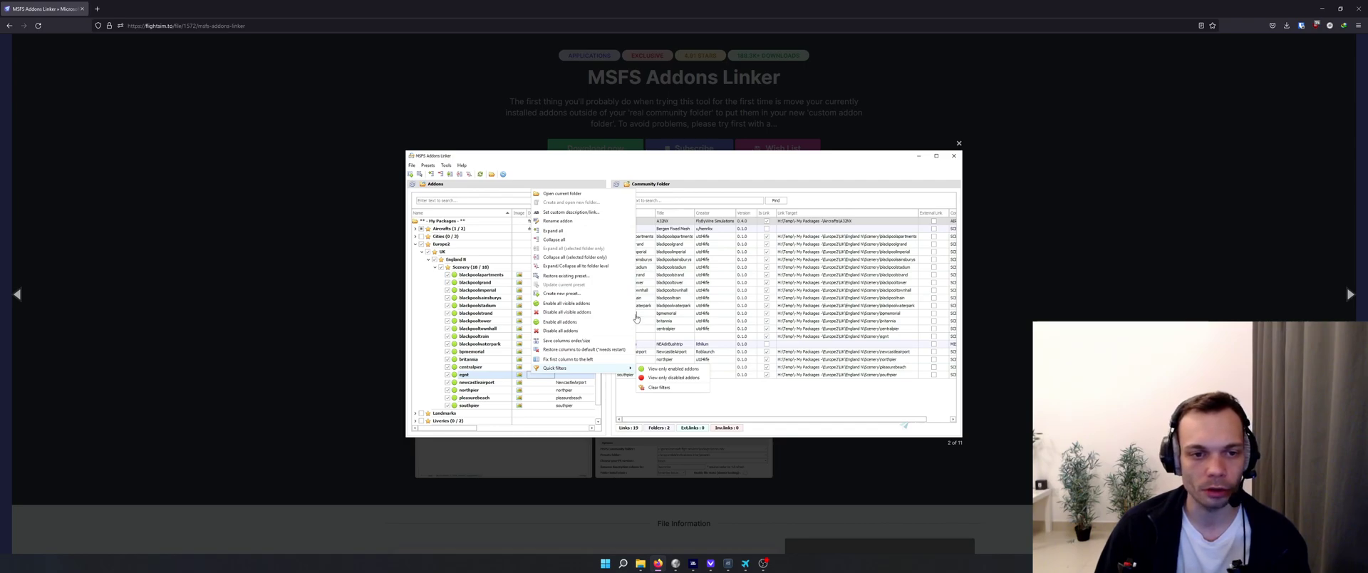
- Switch to File Explorer and open the MSFS2020 folder on the SAM1 (E:) drive
mouse_move(642, 565)
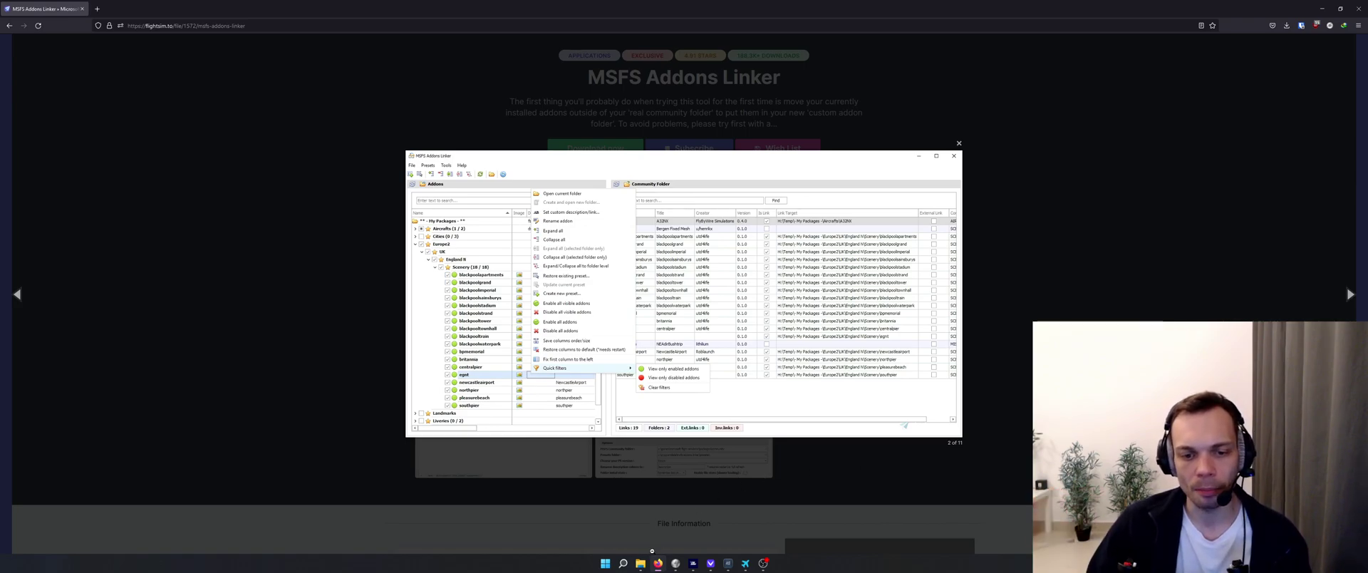
left_click(670, 520)
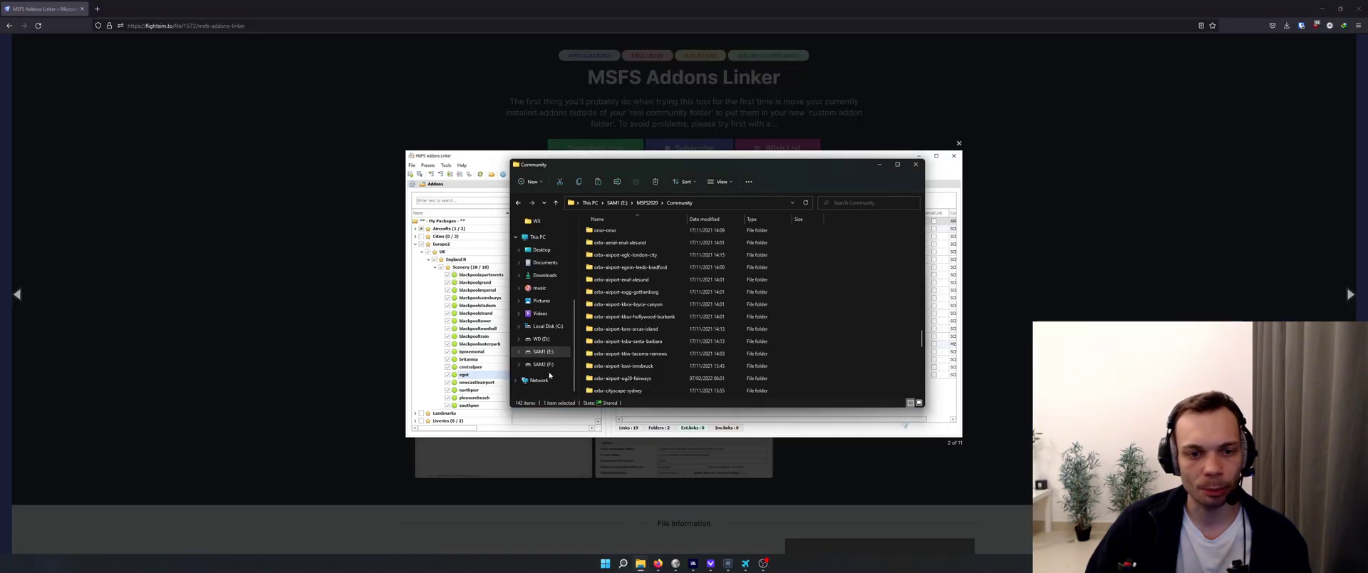
left_click(543, 351)
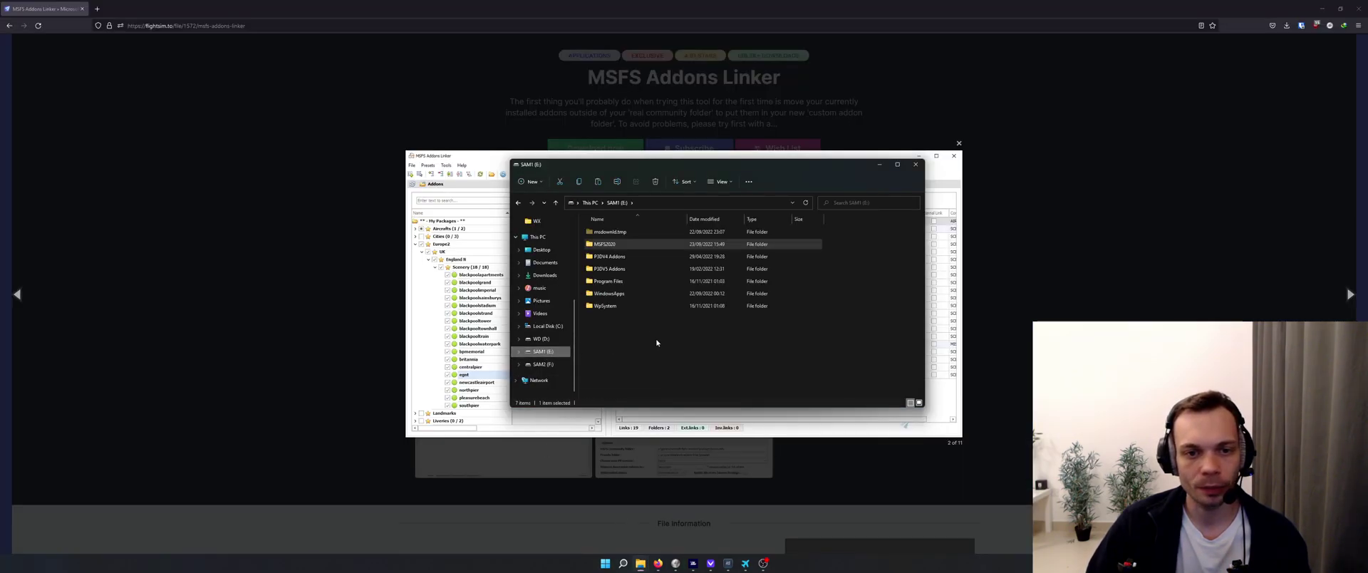
double_click(605, 244)
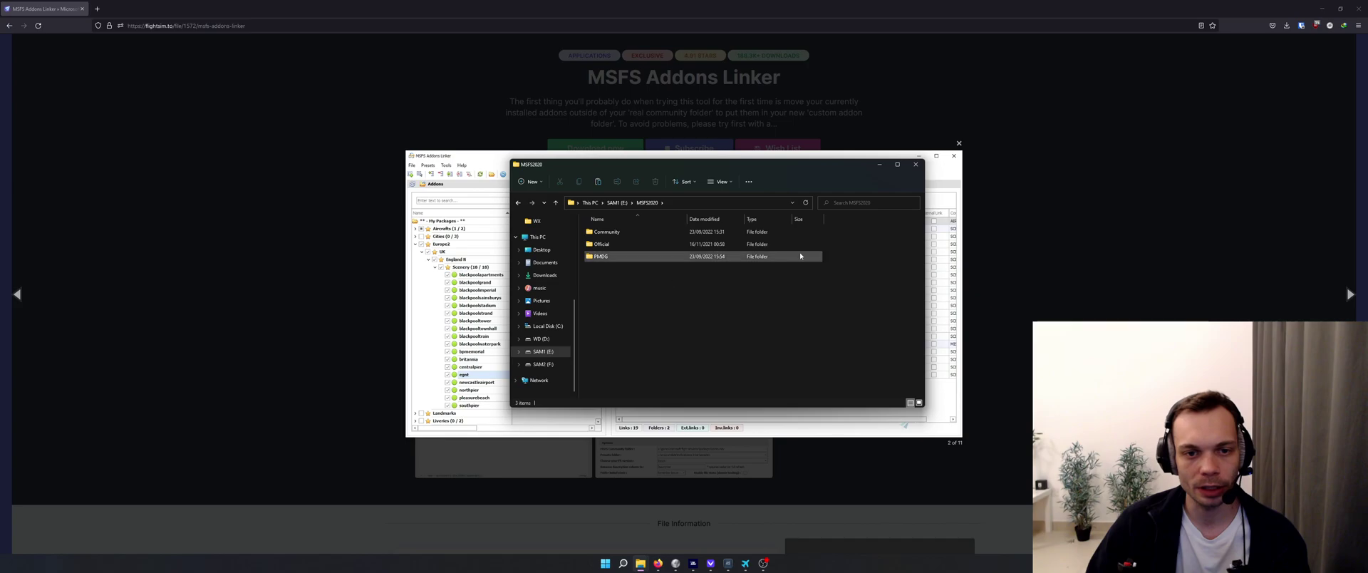
- Close the enlarged web page screenshot and browse the Community folder inside MSFS2020
left_click_drag(837, 249, 939, 279)
left_click(939, 279)
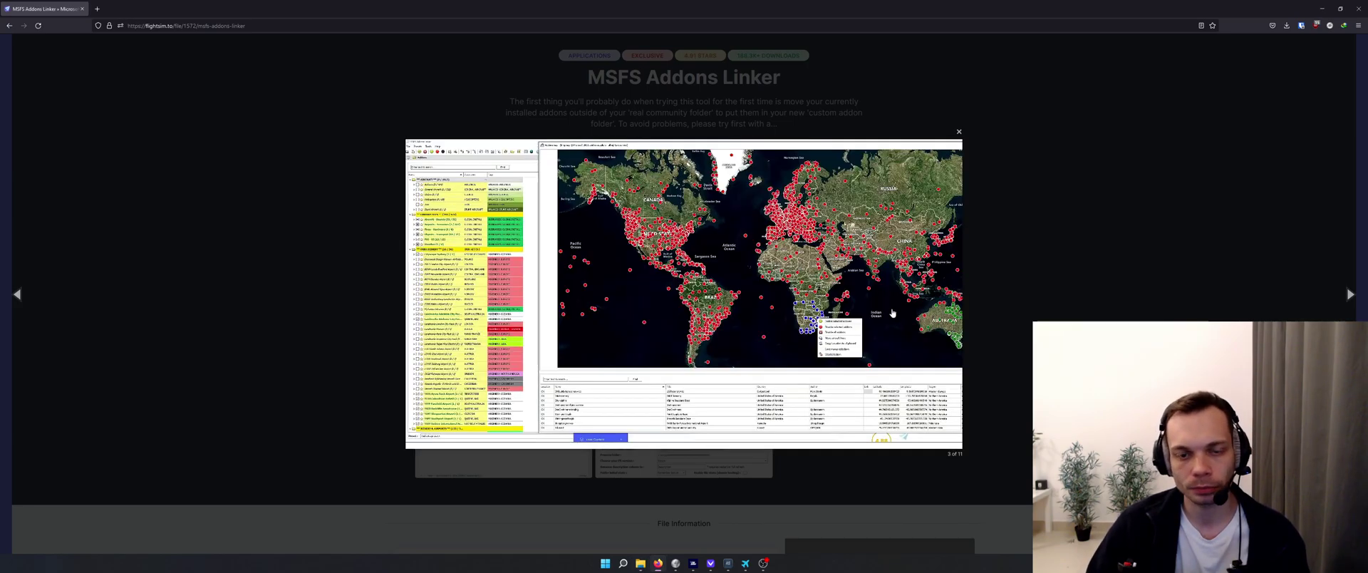
key("Escape")
left_click(640, 563)
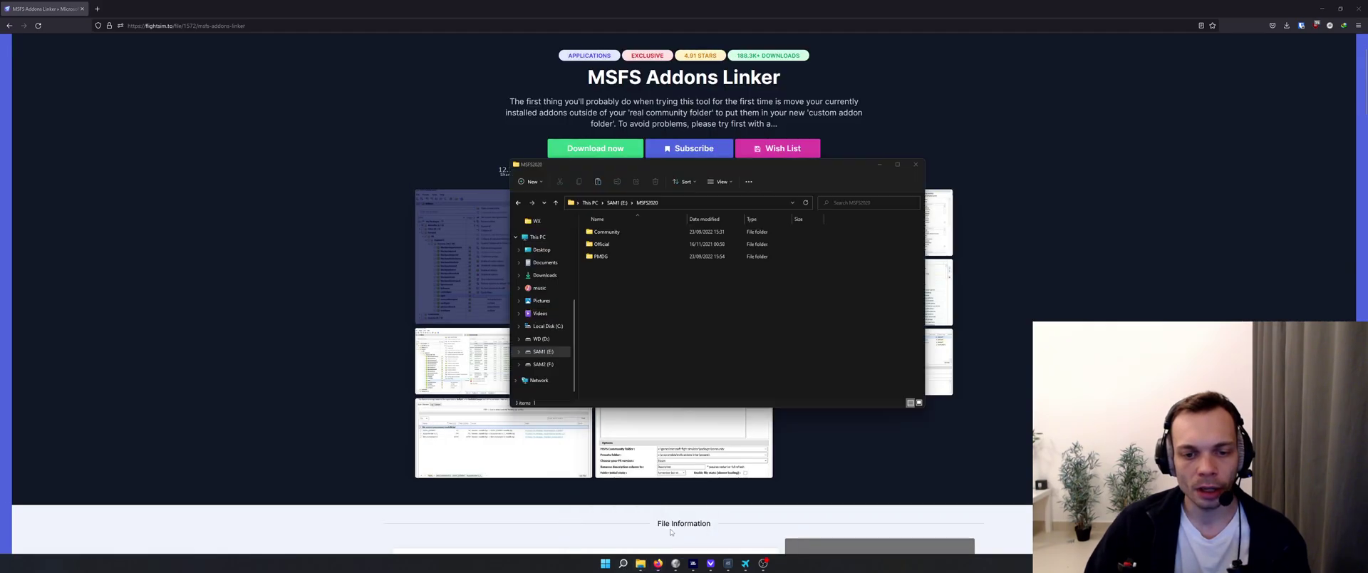
double_click(677, 234)
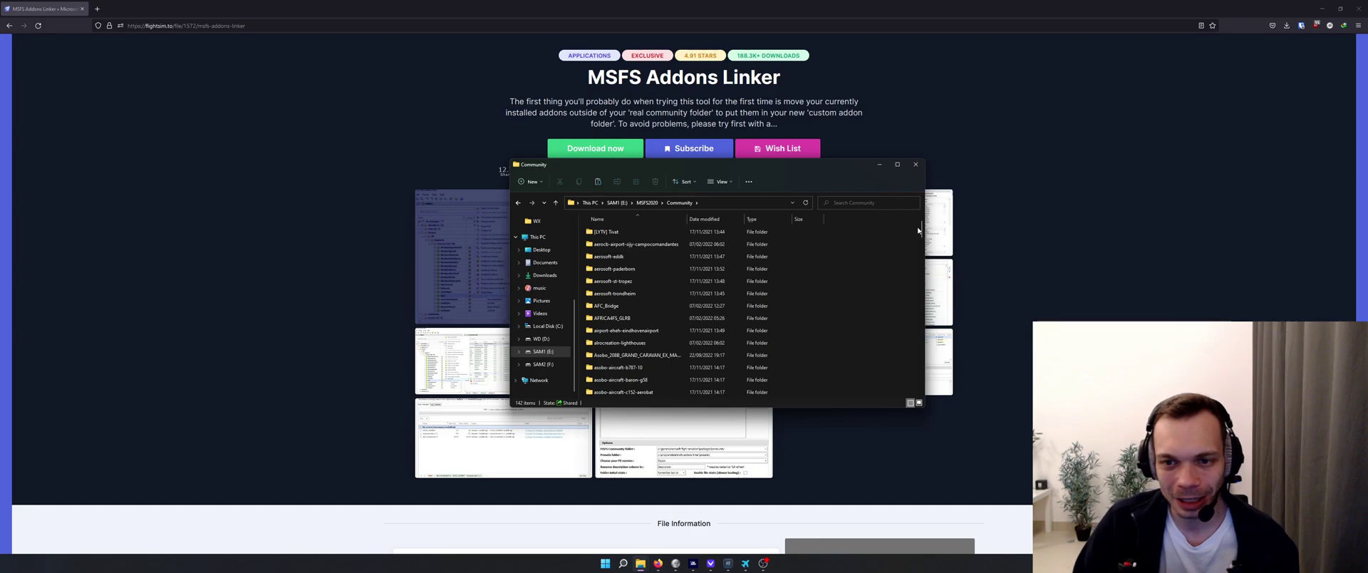
left_click_drag(922, 228, 913, 293)
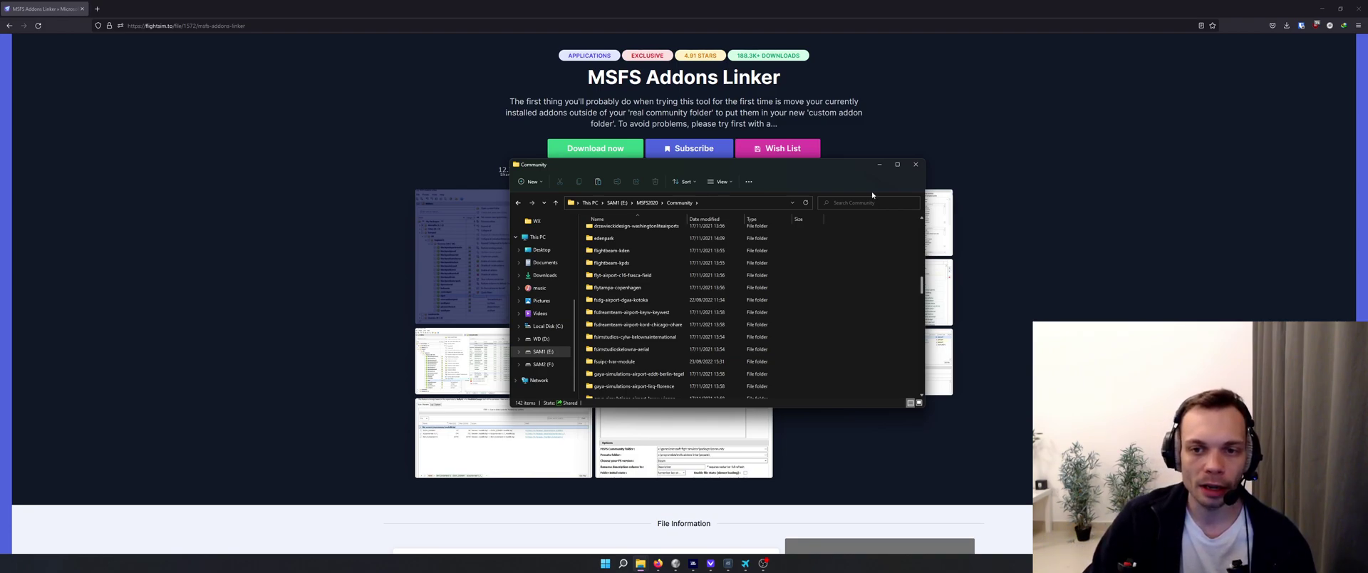
- Find the PMDG aircraft folders in the Community folder and open pmdg-aircraft-737
left_click_drag(921, 285, 916, 274)
scroll(666, 276, "down", 8)
left_click(666, 272)
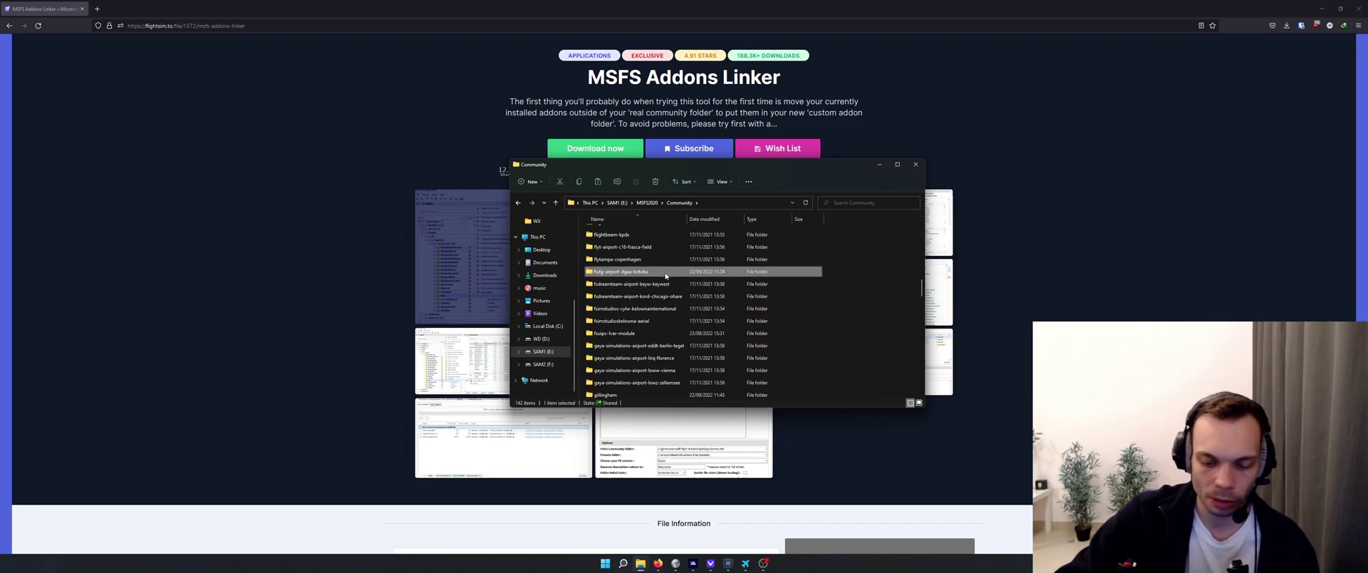
scroll(666, 276, "down", 12)
left_click(627, 267)
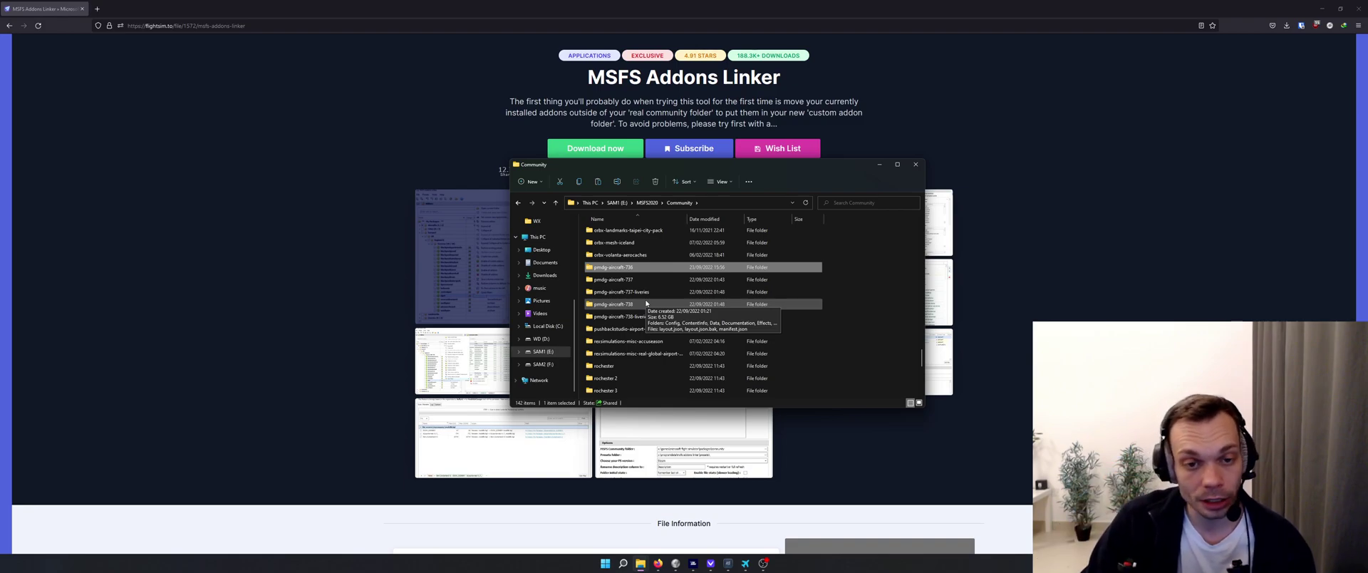
double_click(627, 279)
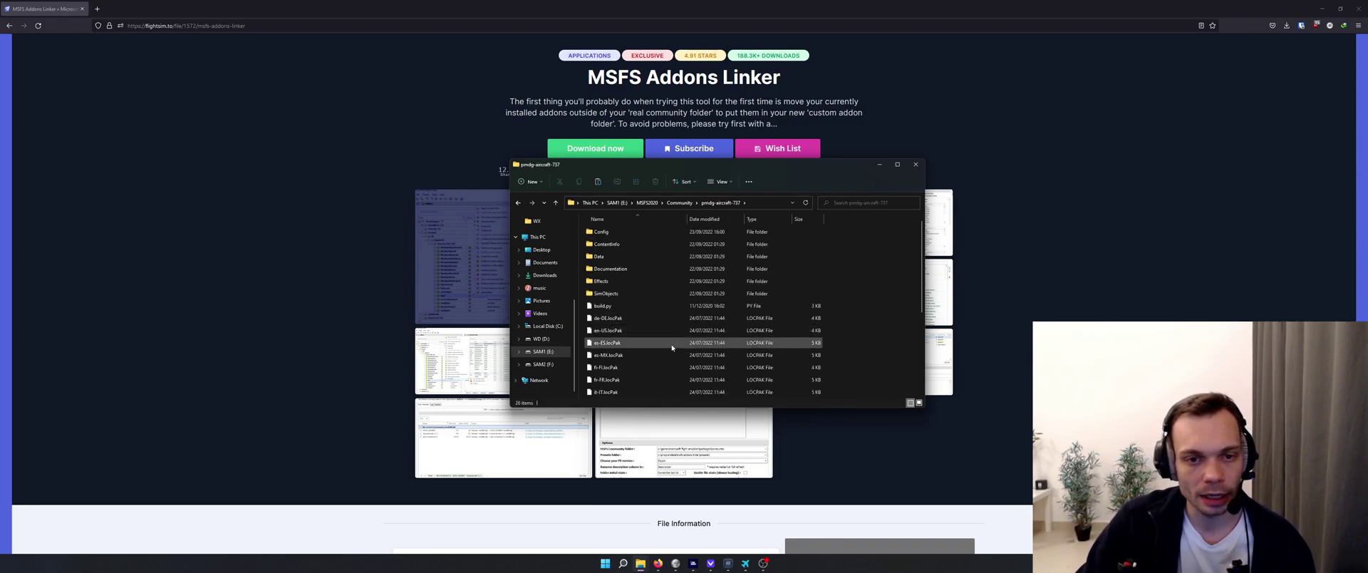
- Go back to the Community folder and examine the Config folder inside pmdg-aircraft-736
key("alt+Left")
double_click(618, 379)
left_click(651, 235)
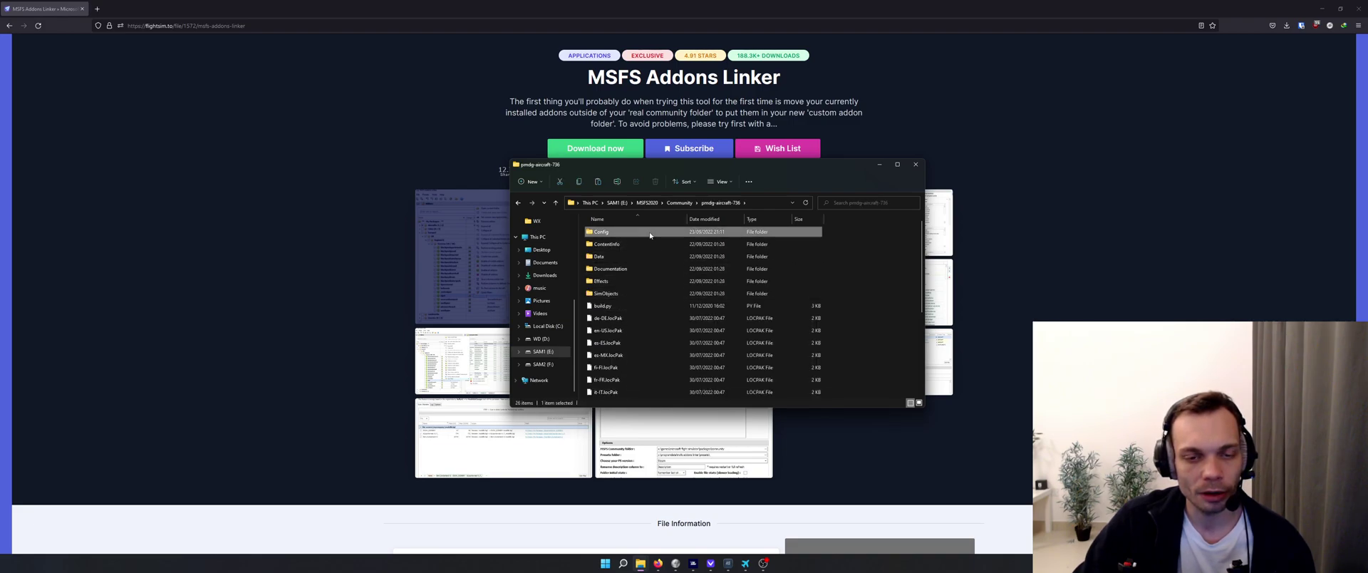
double_click(681, 235)
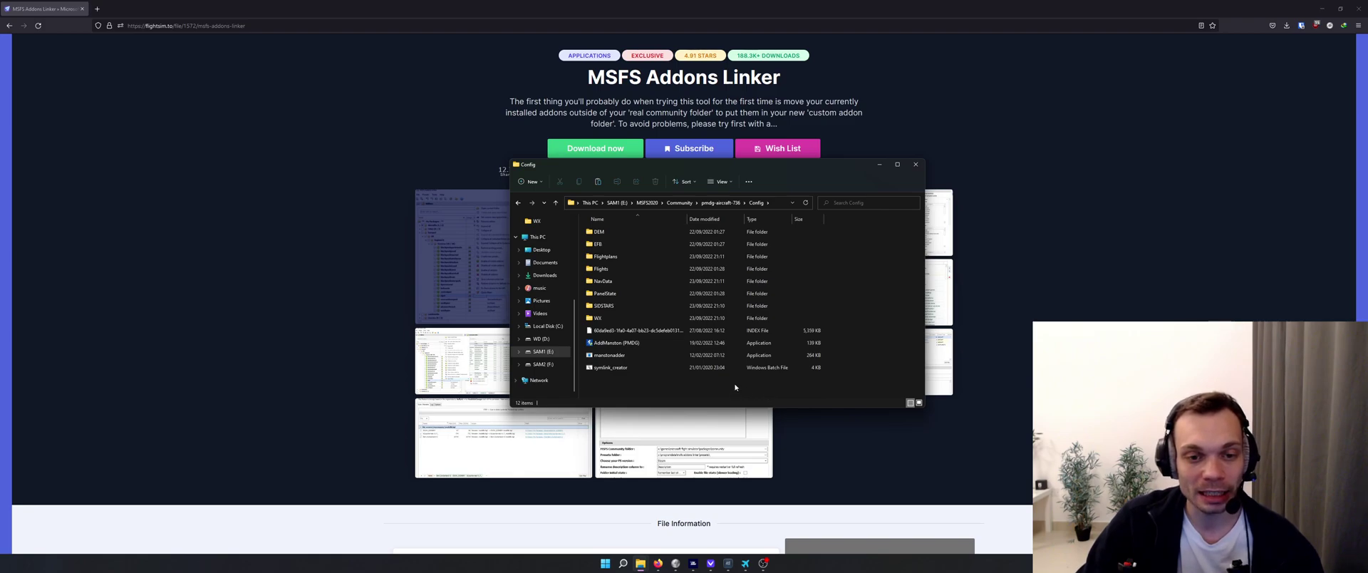
left_click_drag(864, 322, 799, 276)
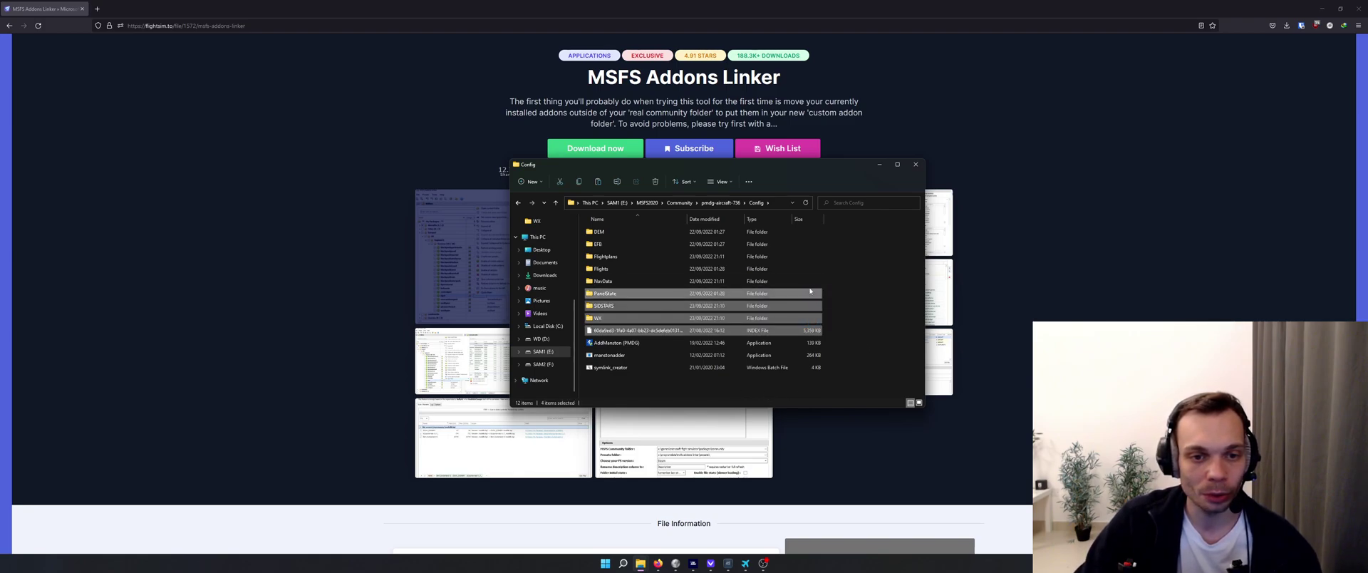
left_click(738, 319)
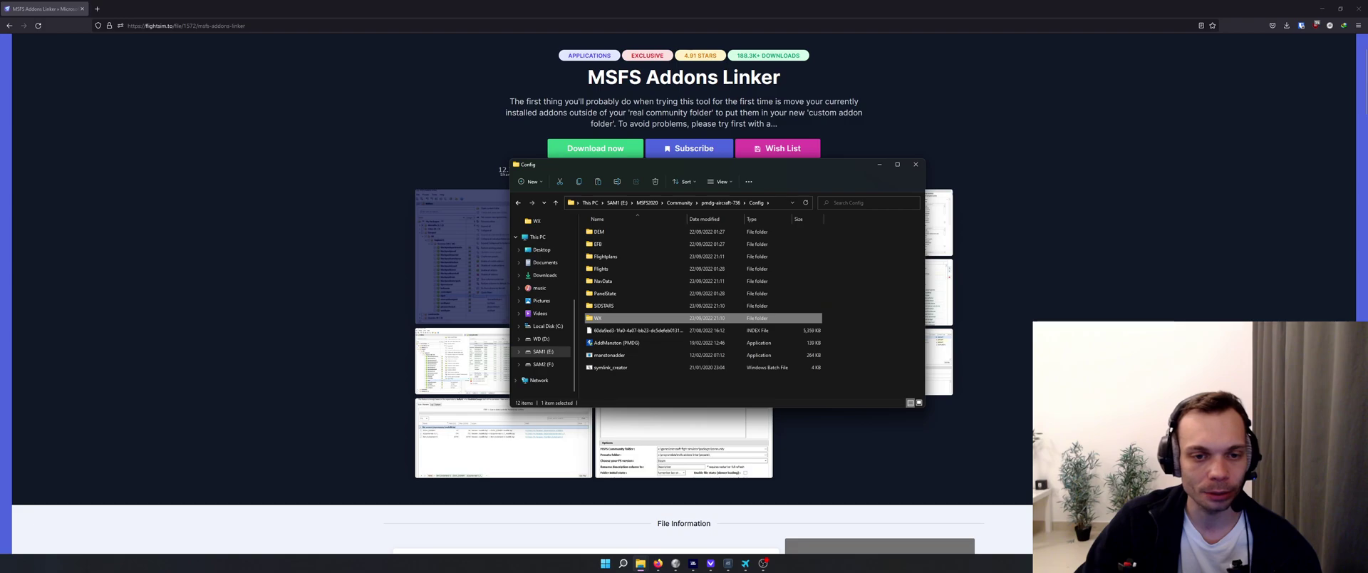
left_click(659, 256)
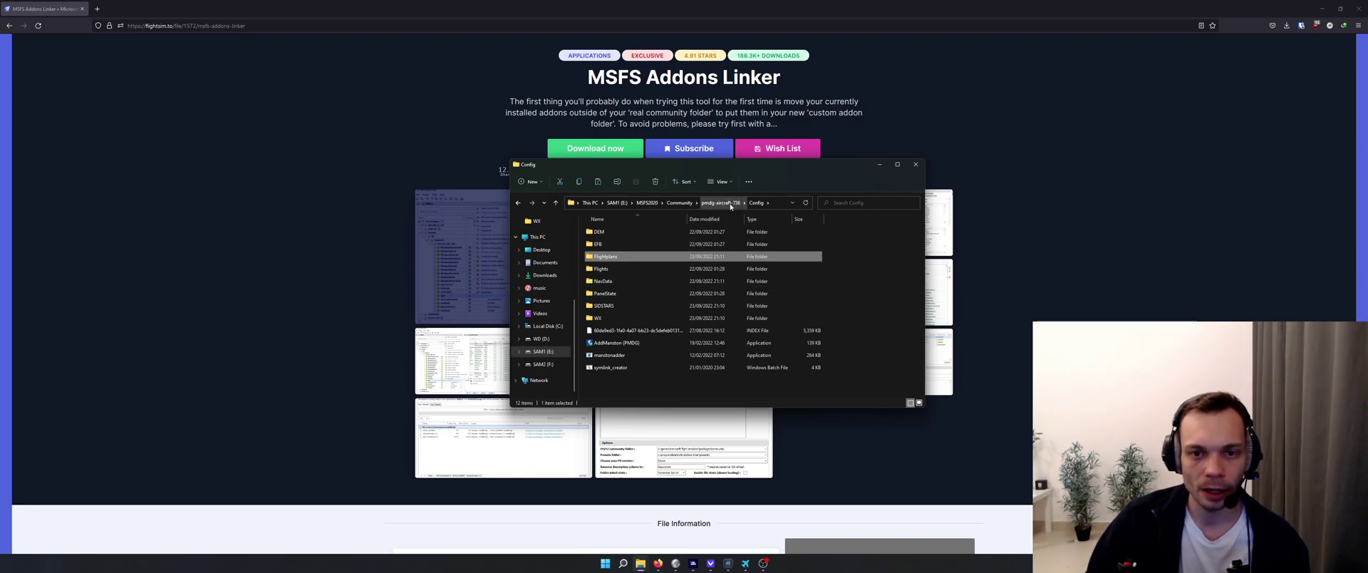
- Return to the MSFS2020 folder and examine the contents of its PMDG folder
left_click(646, 203)
left_click_drag(731, 300, 606, 264)
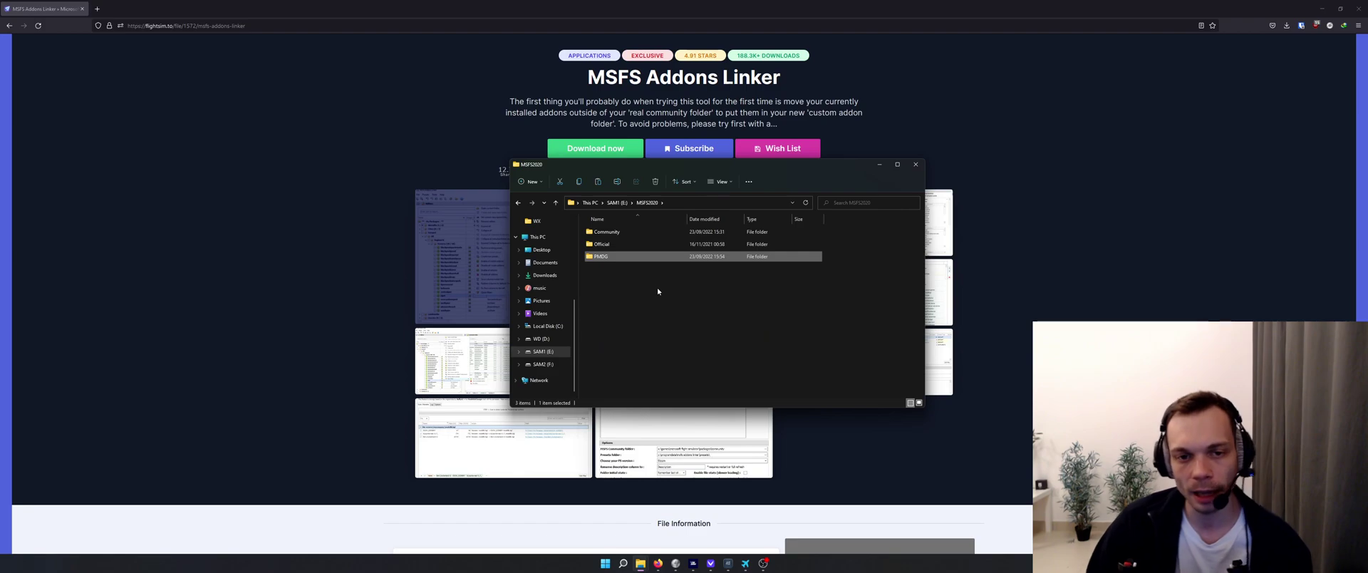
double_click(645, 258)
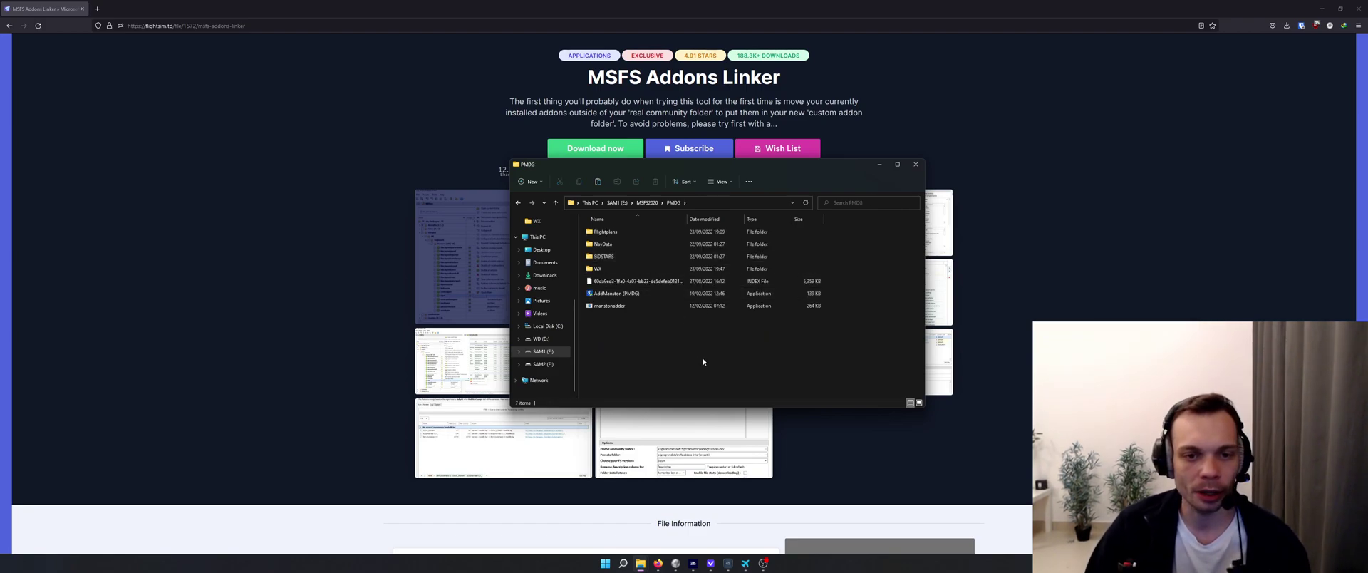
left_click_drag(721, 359, 585, 227)
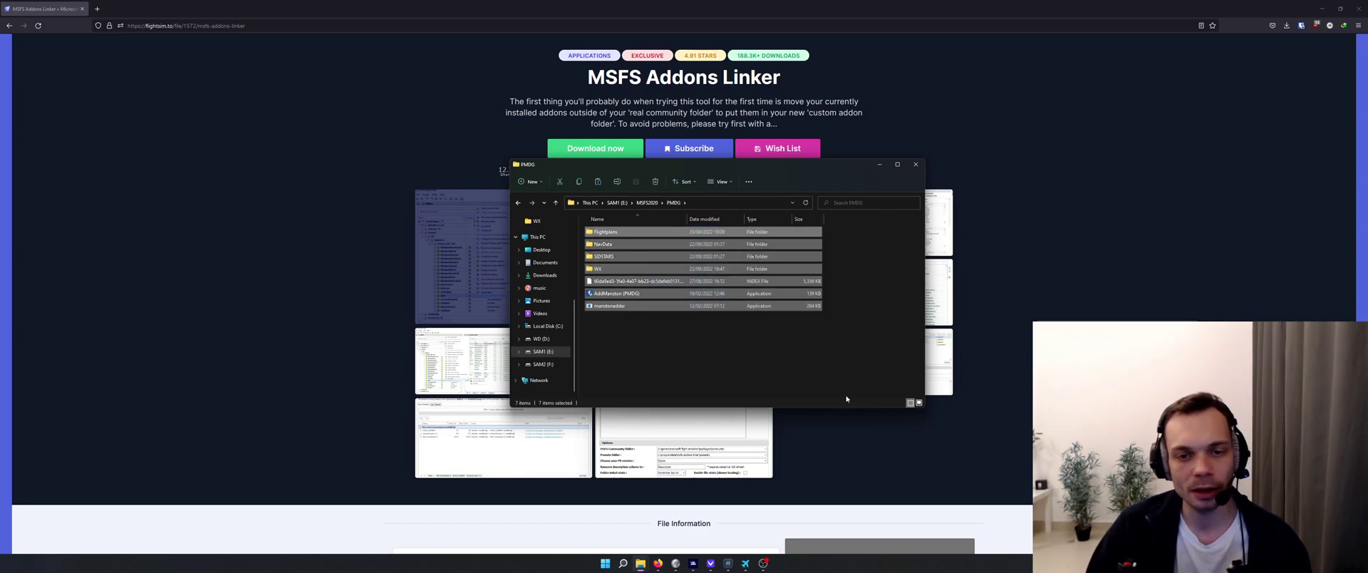
left_click(802, 367)
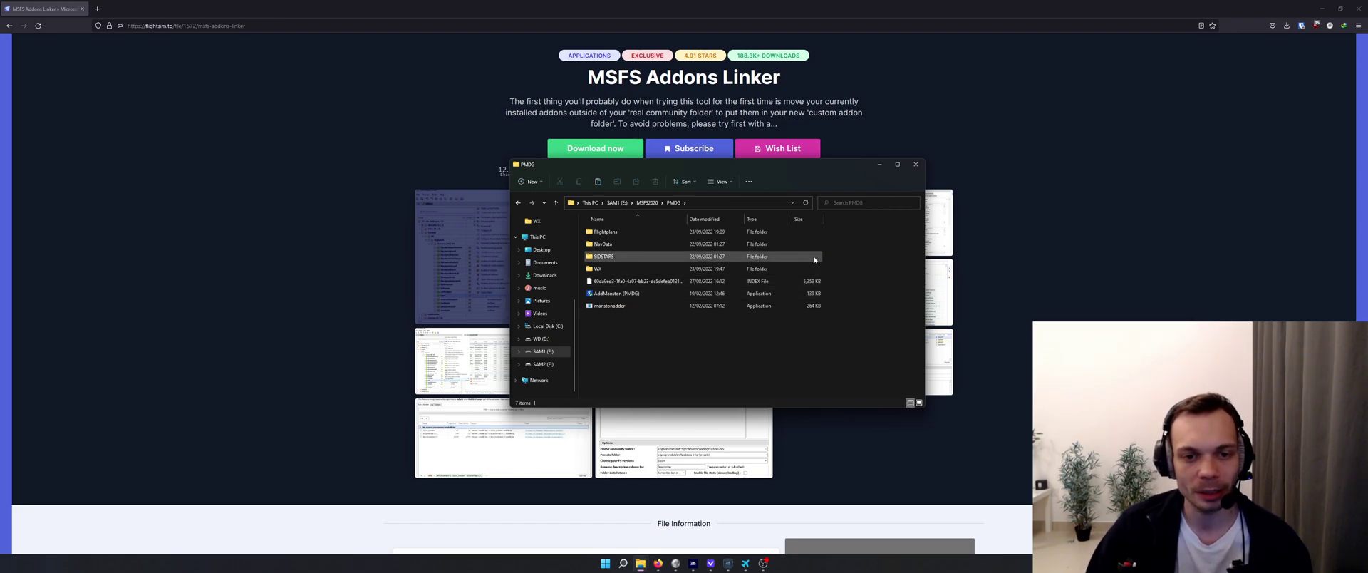
mouse_move(842, 268)
left_mouse_down()
mouse_move(784, 235)
mouse_move(841, 255)
left_mouse_up()
- Open the PMDG folder's Flightplans subfolder, check the route files in its NG3 folder, and return to Flightplans
double_click(780, 233)
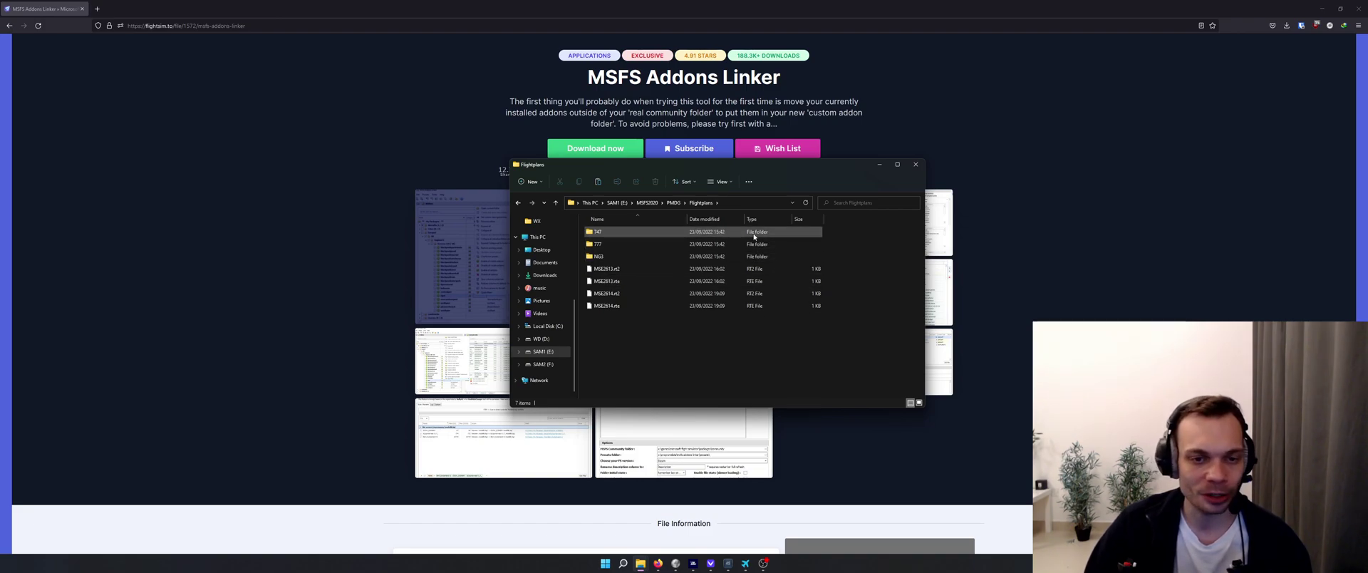
left_click(752, 235)
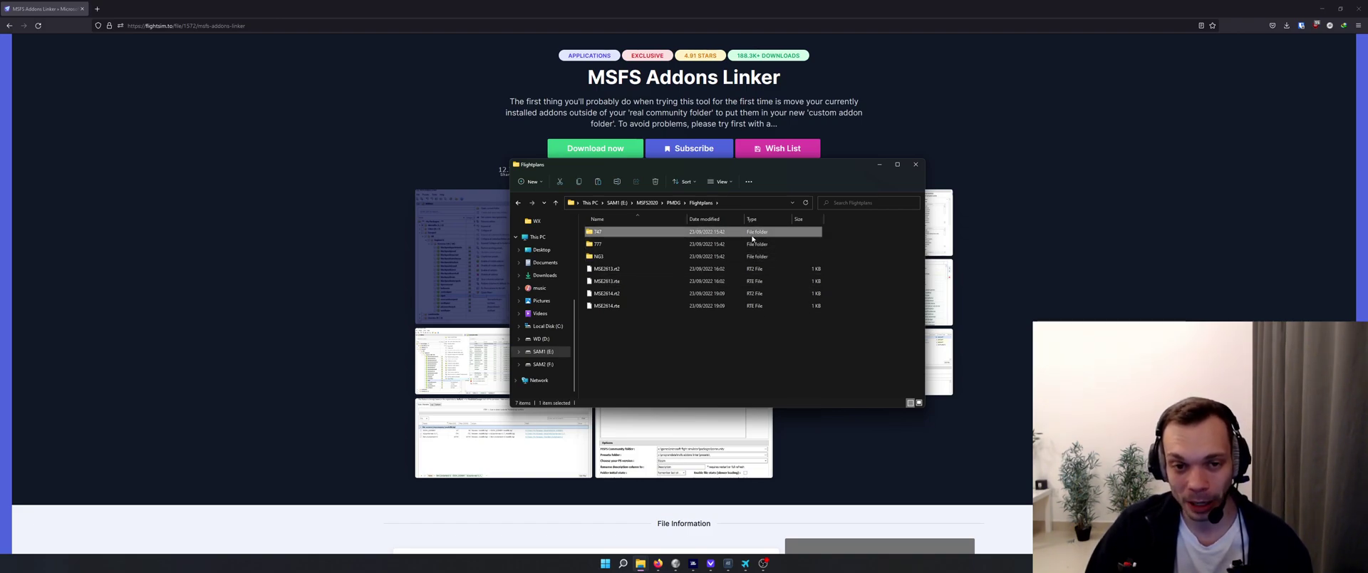
left_click(747, 245)
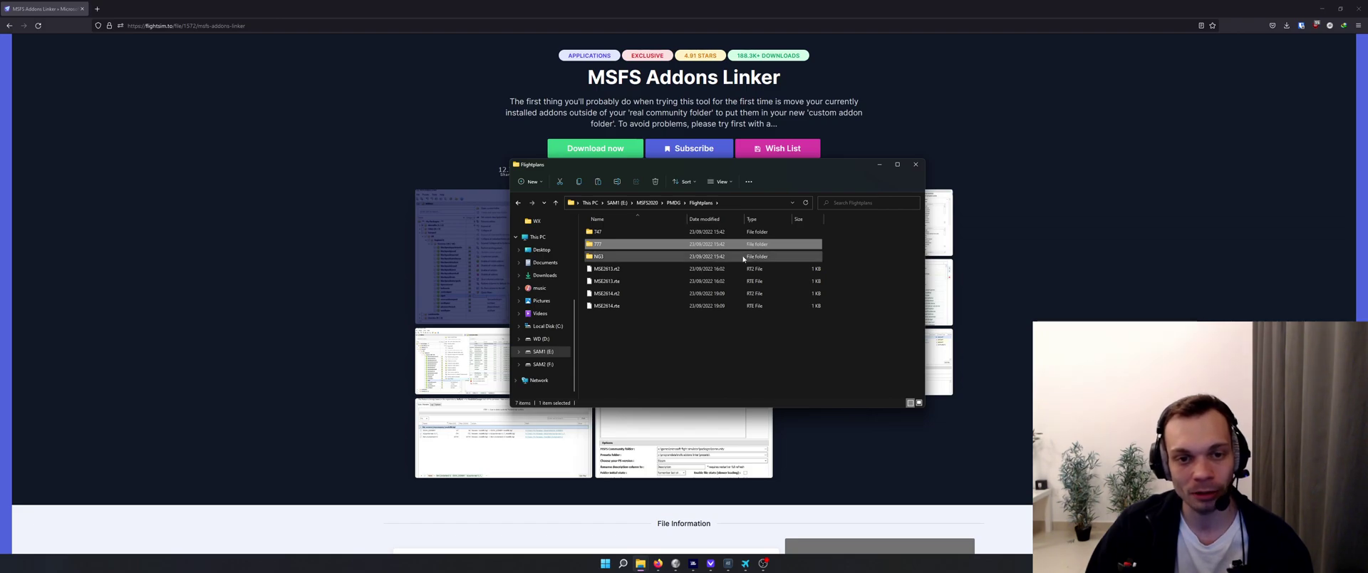
left_click(743, 257)
double_click(743, 257)
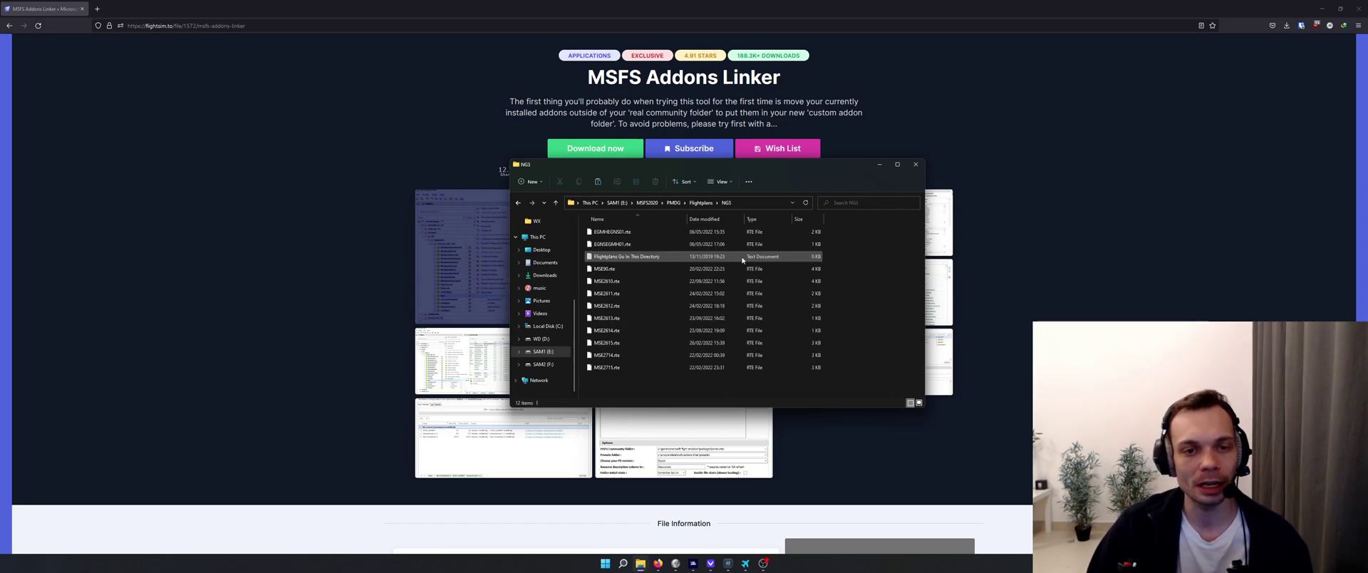
left_click(702, 203)
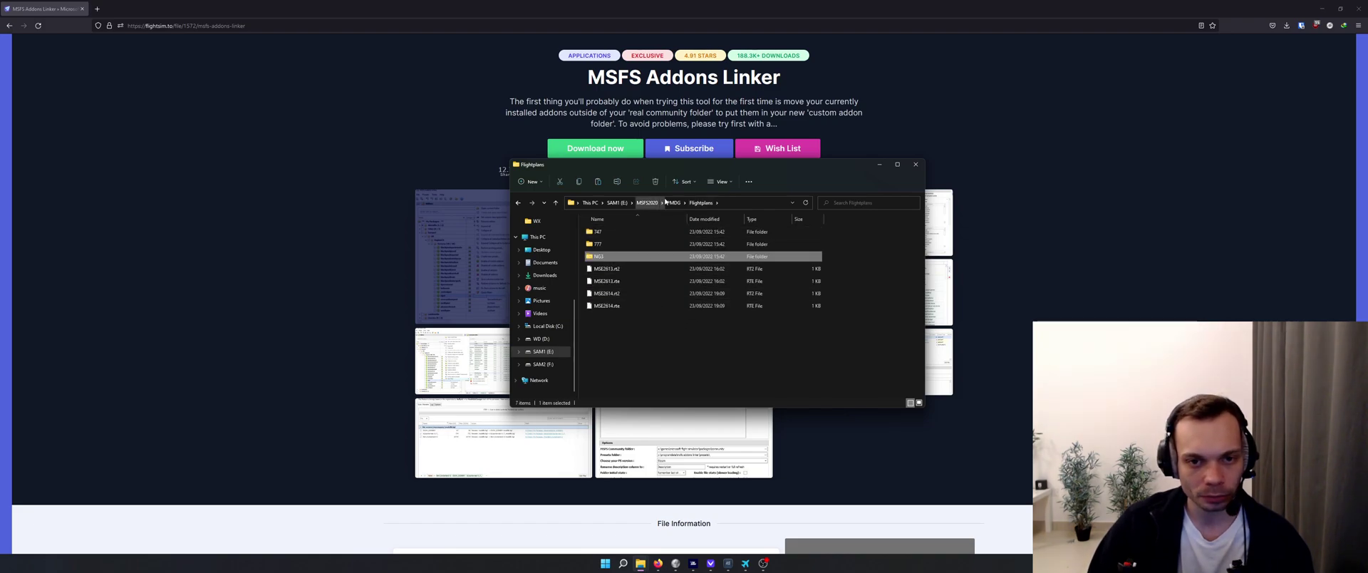
- Look through the NavData, SIDSTARS and WX subfolders of the PMDG folder
left_click(674, 203)
double_click(619, 245)
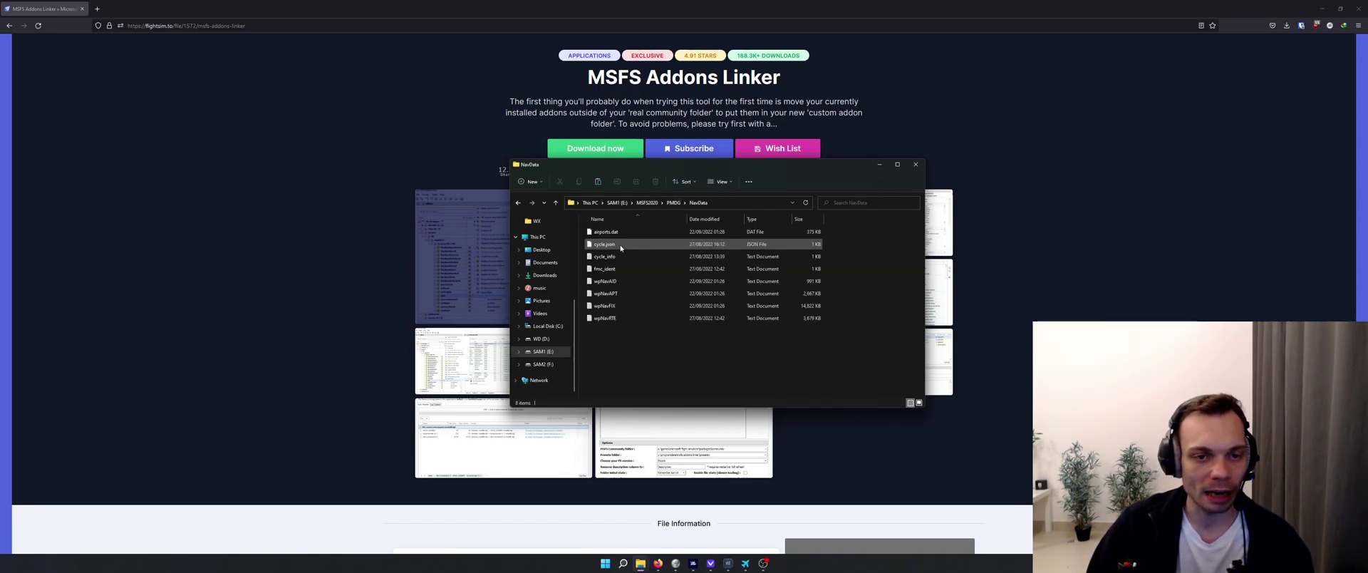
left_click(673, 203)
left_click(612, 258)
double_click(611, 257)
left_click(673, 203)
left_click(625, 270)
double_click(625, 269)
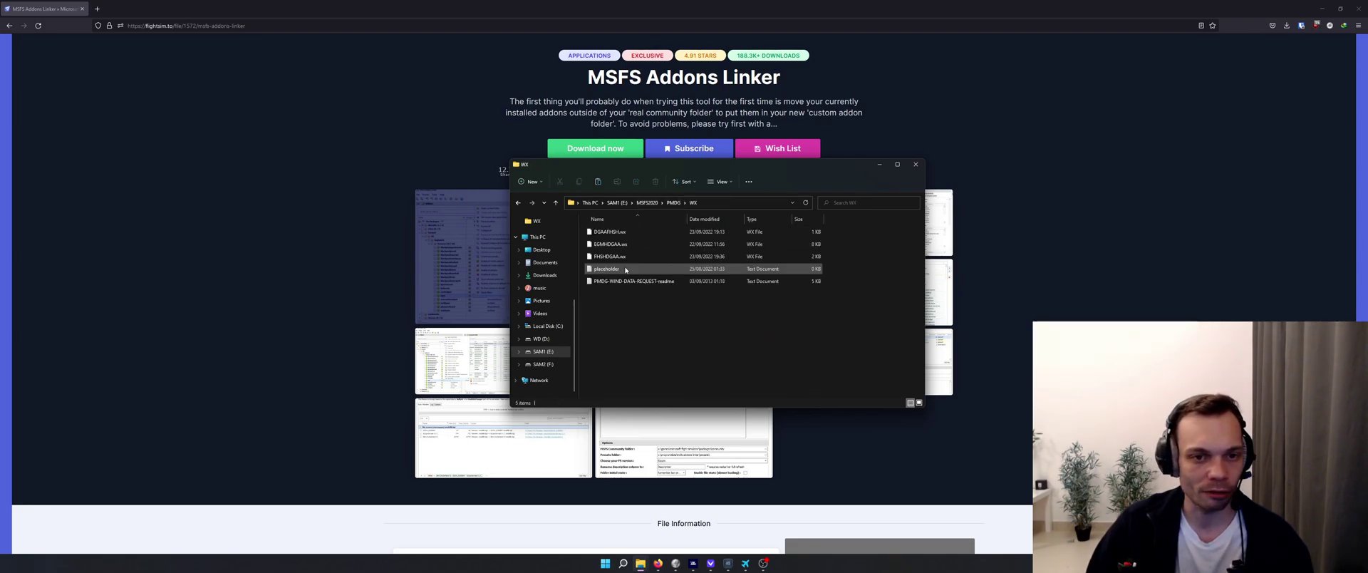
- Go back to the PMDG folder and display its full path
left_click(672, 203)
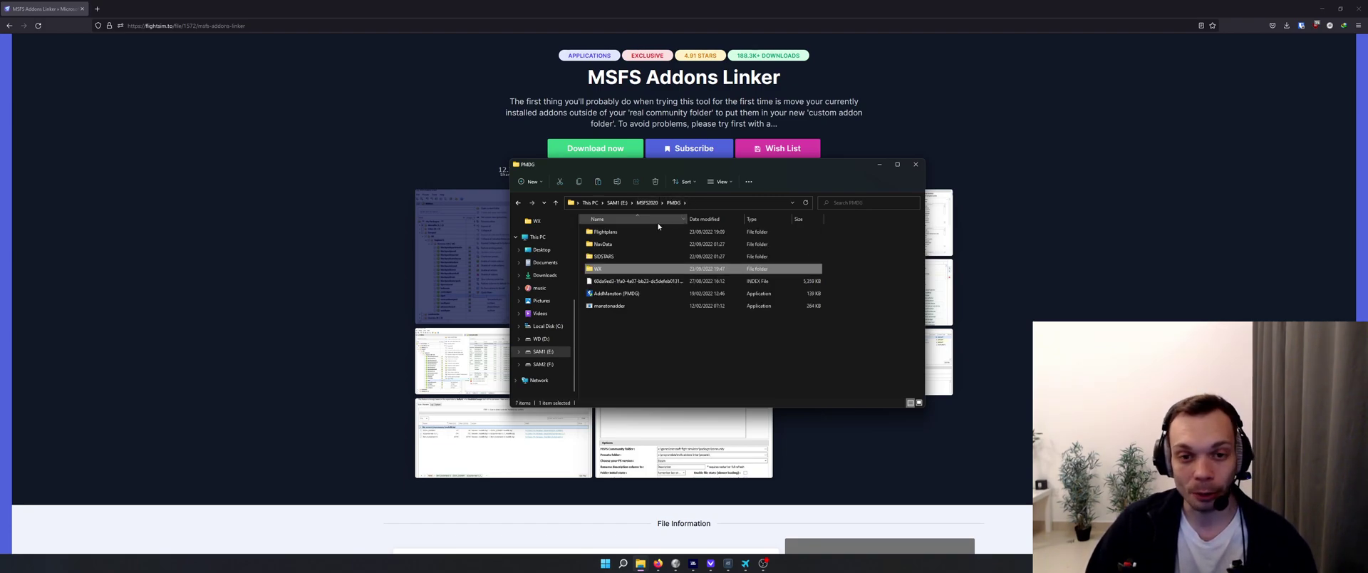
left_click(694, 201)
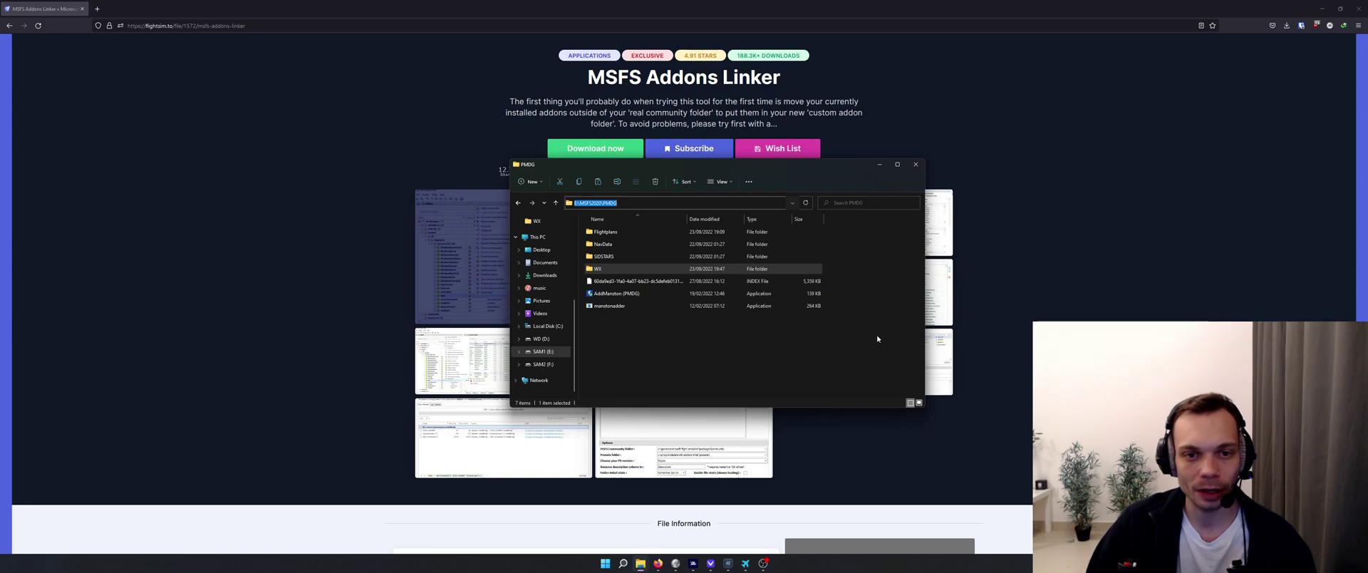
left_click(875, 348)
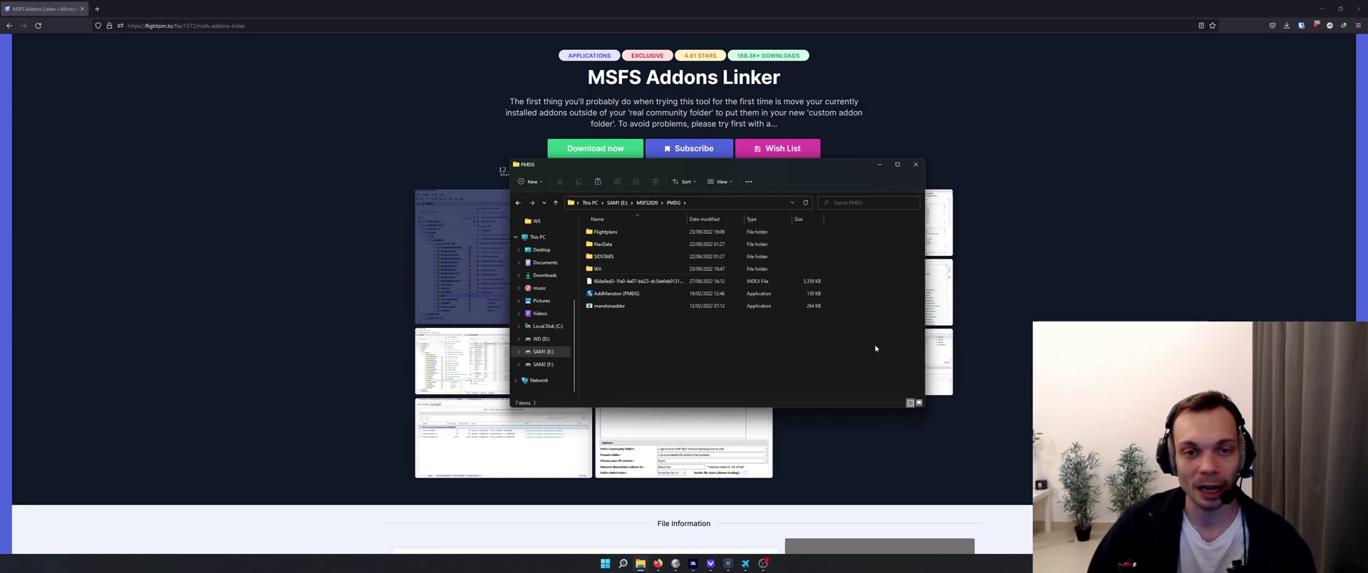
- Open the Community folder in MSFS2020 and jump to the folders starting with "pmdg"
left_click(647, 202)
double_click(640, 230)
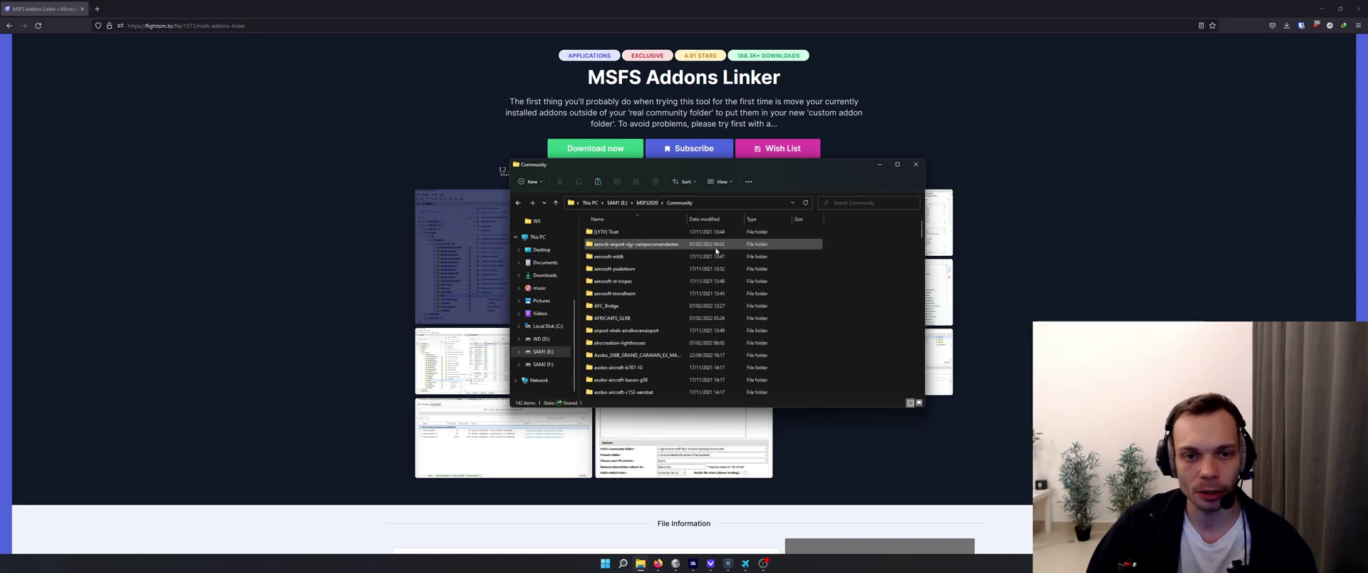
type("pmdg")
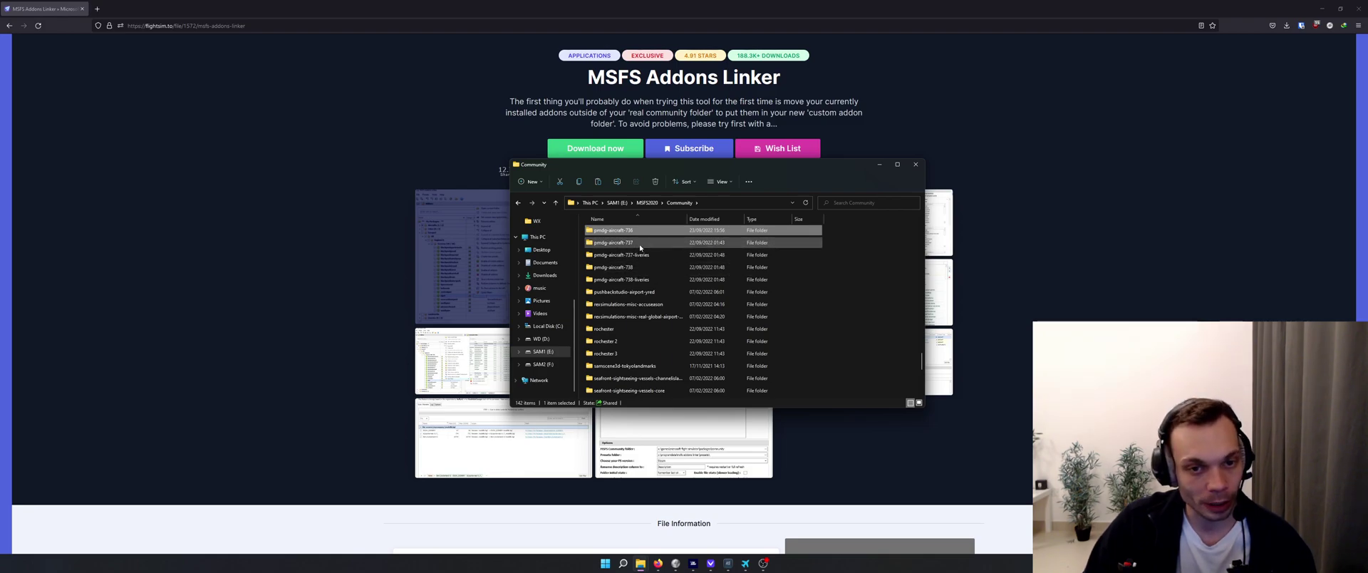
- Open the Flightplans folder inside pmdg-aircraft-737's Config folder and display its full path
double_click(640, 247)
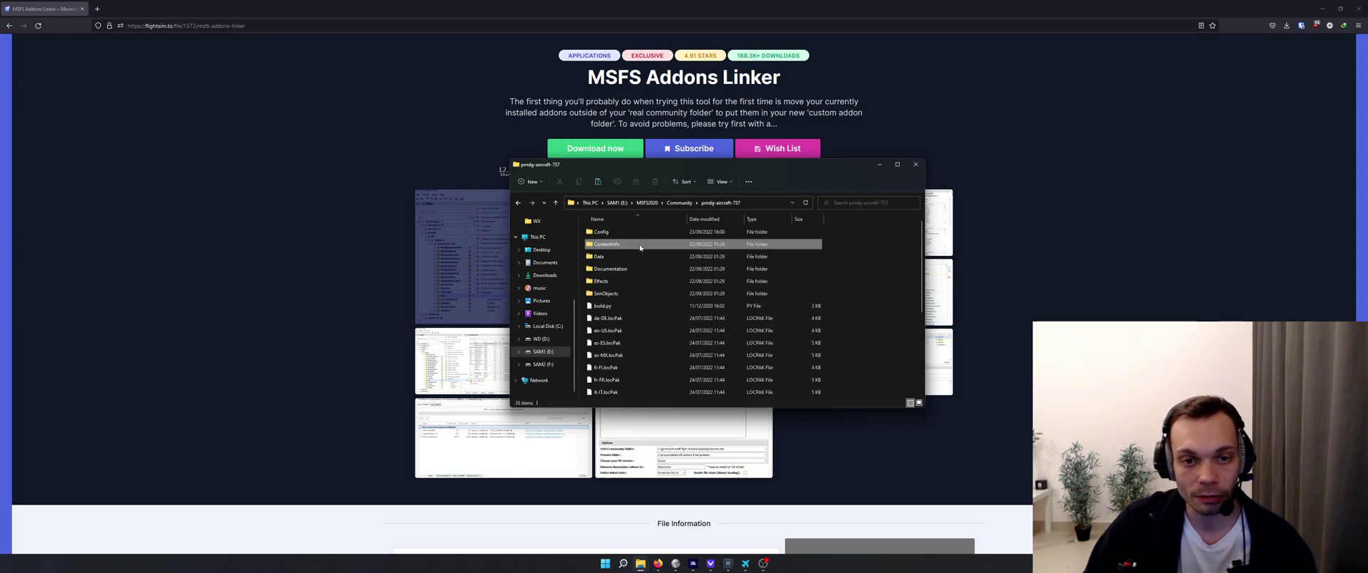
double_click(625, 232)
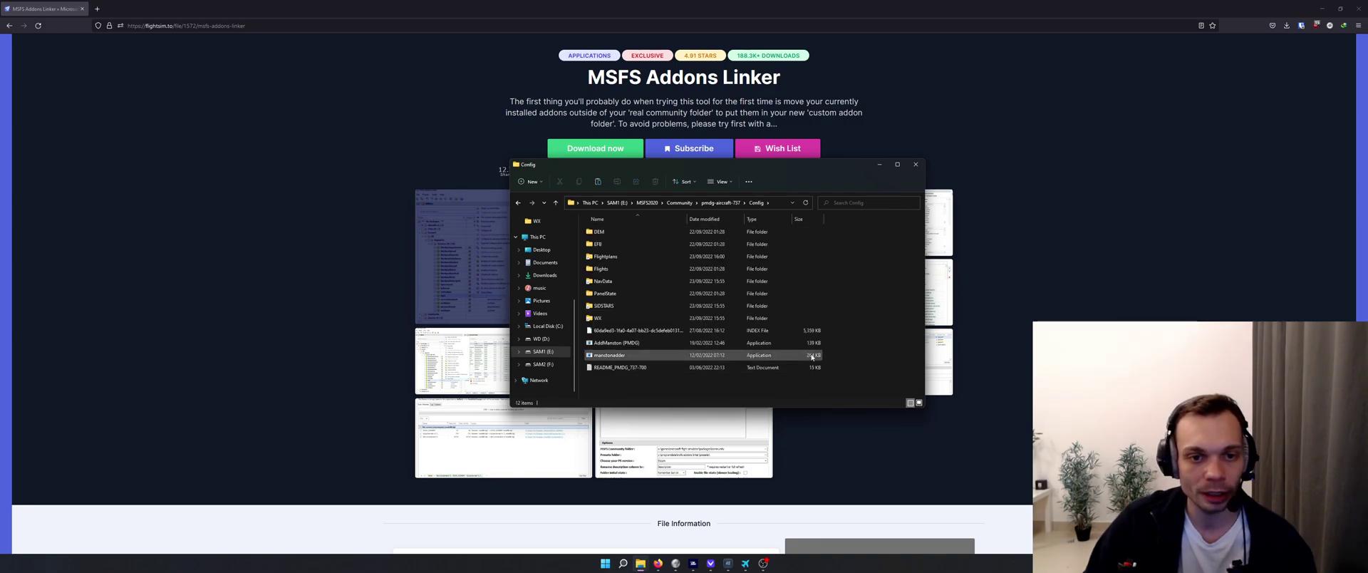
left_click_drag(876, 320, 828, 259)
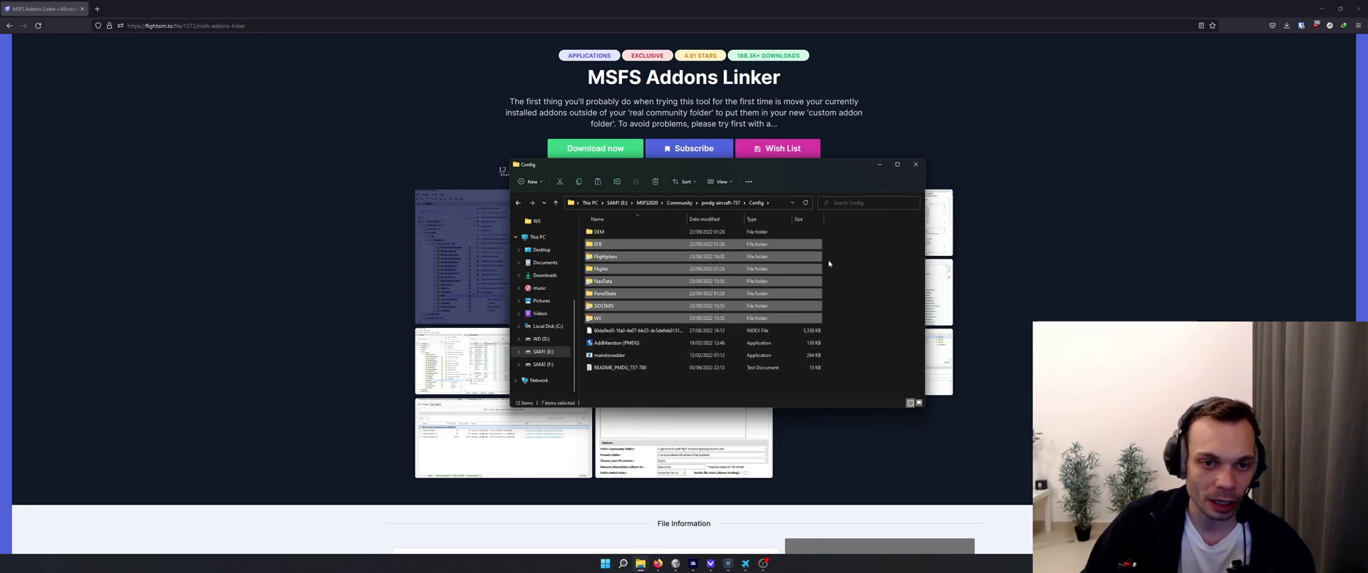
left_click(589, 258)
left_click_drag(589, 262, 631, 268)
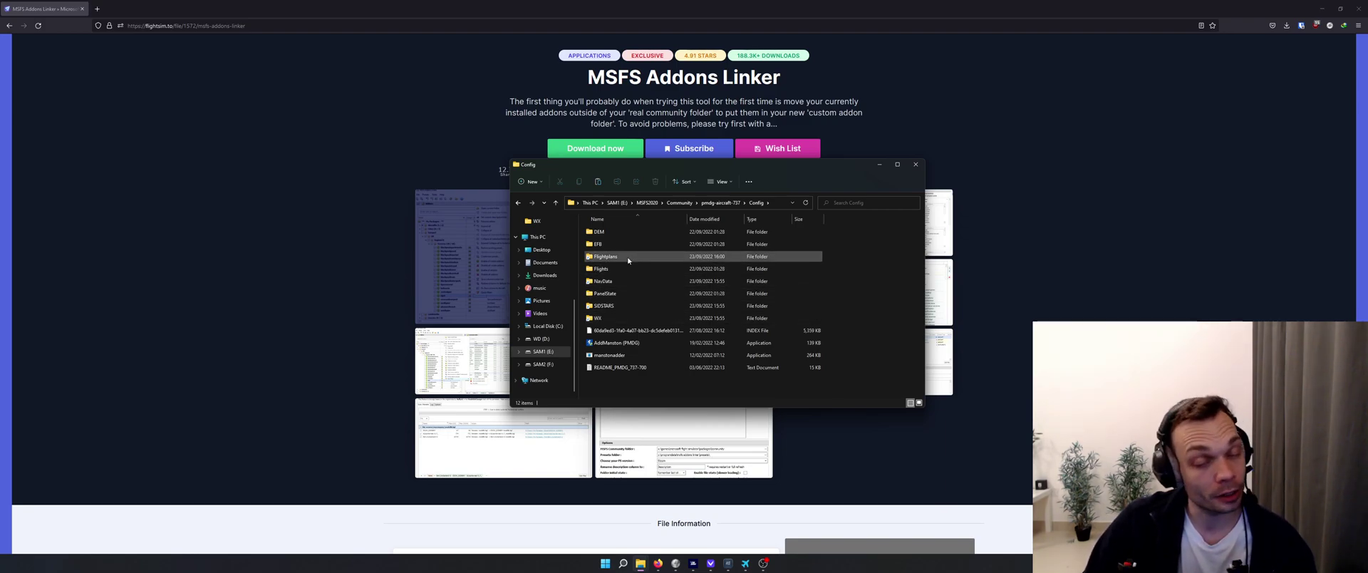
double_click(628, 260)
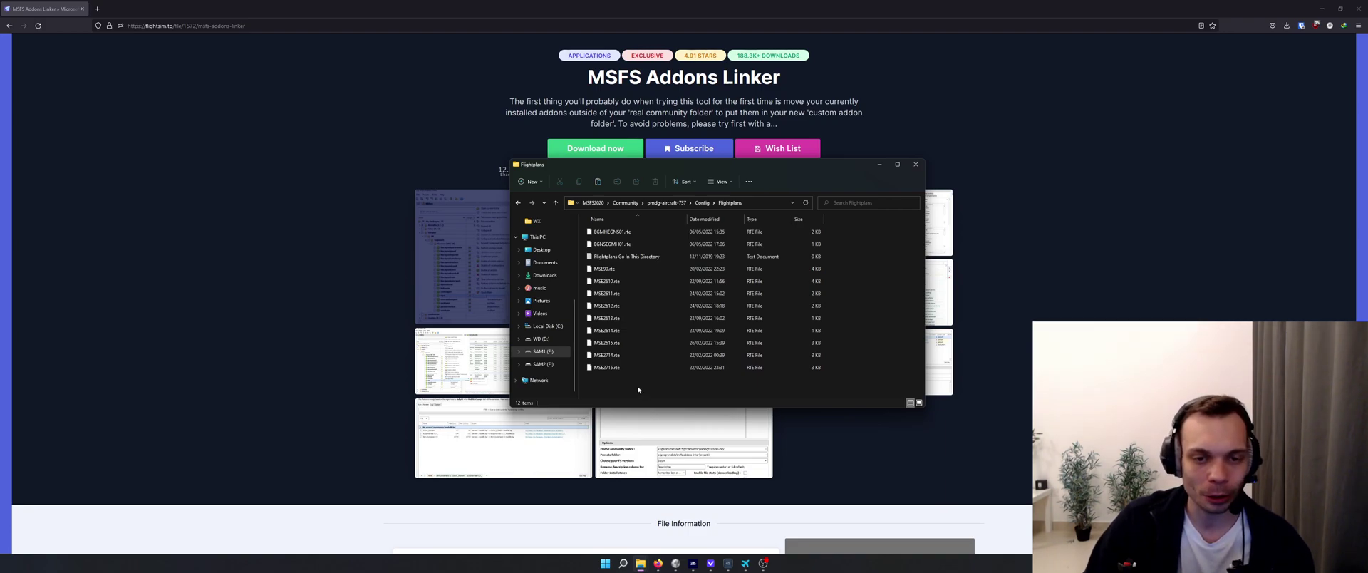
left_click(746, 201)
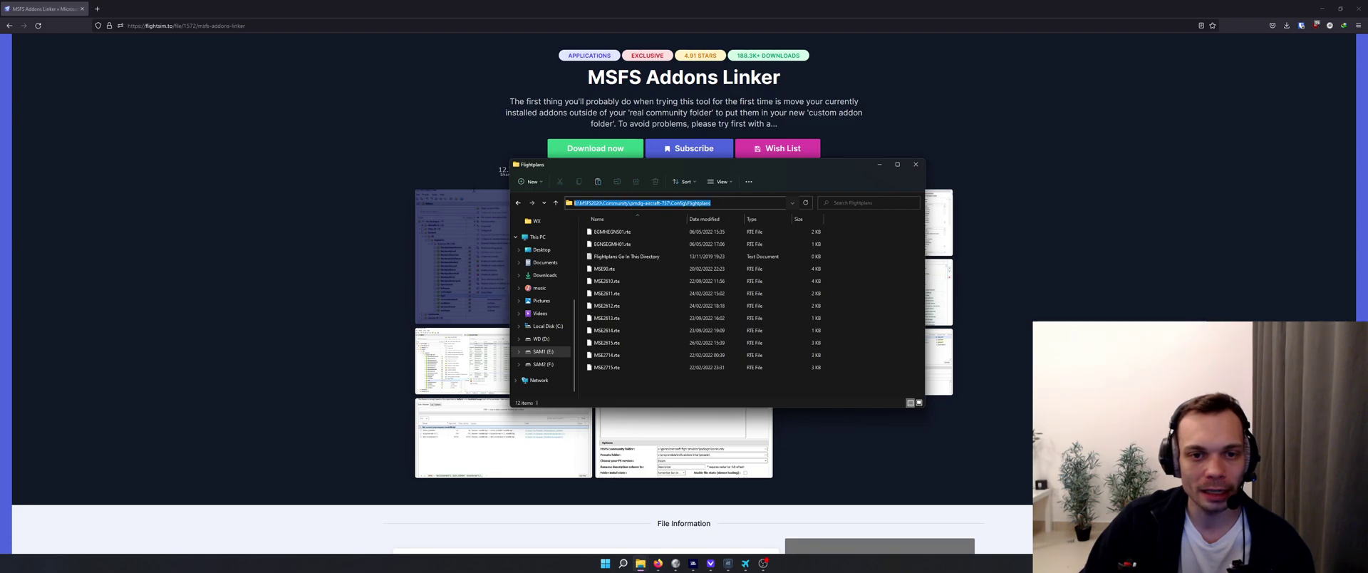
left_click(868, 322)
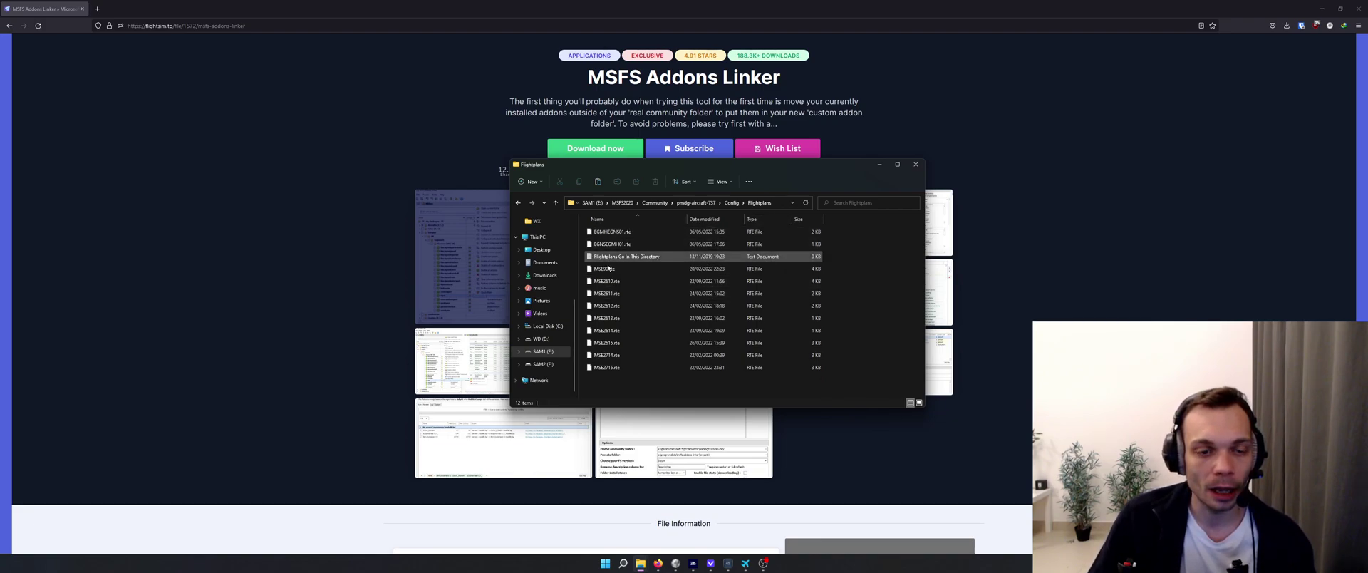
- Open a second File Explorer window beside the first and browse to MSFS2020, PMDG, Flightplans, NG3
right_click(636, 556)
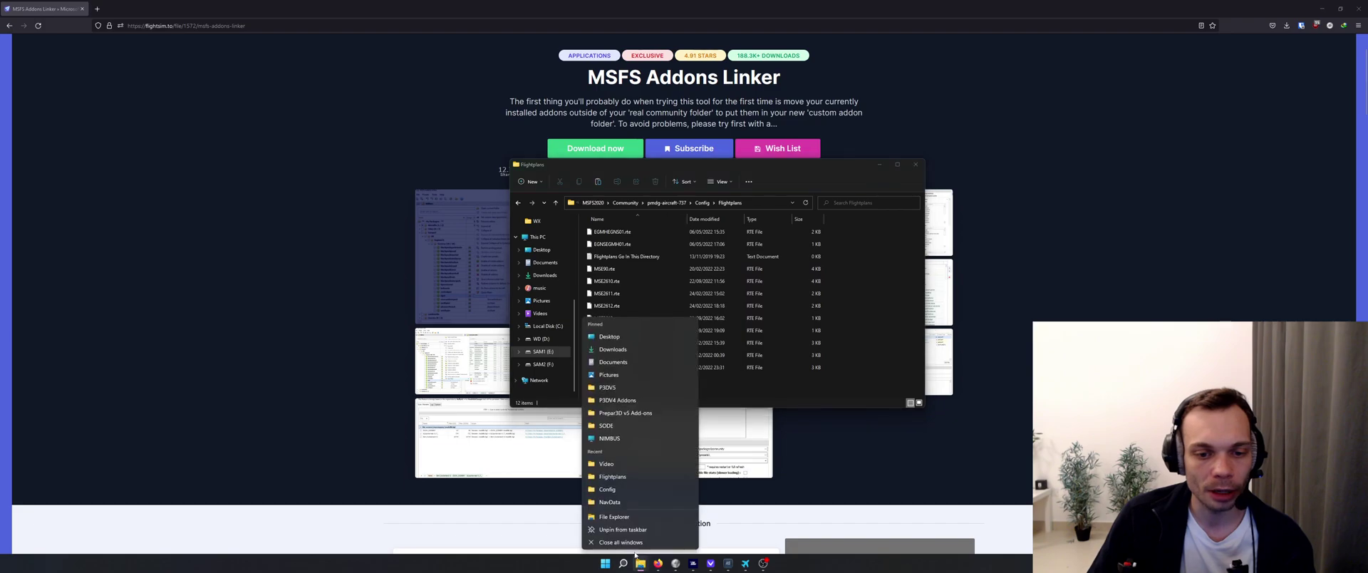
left_click(614, 517)
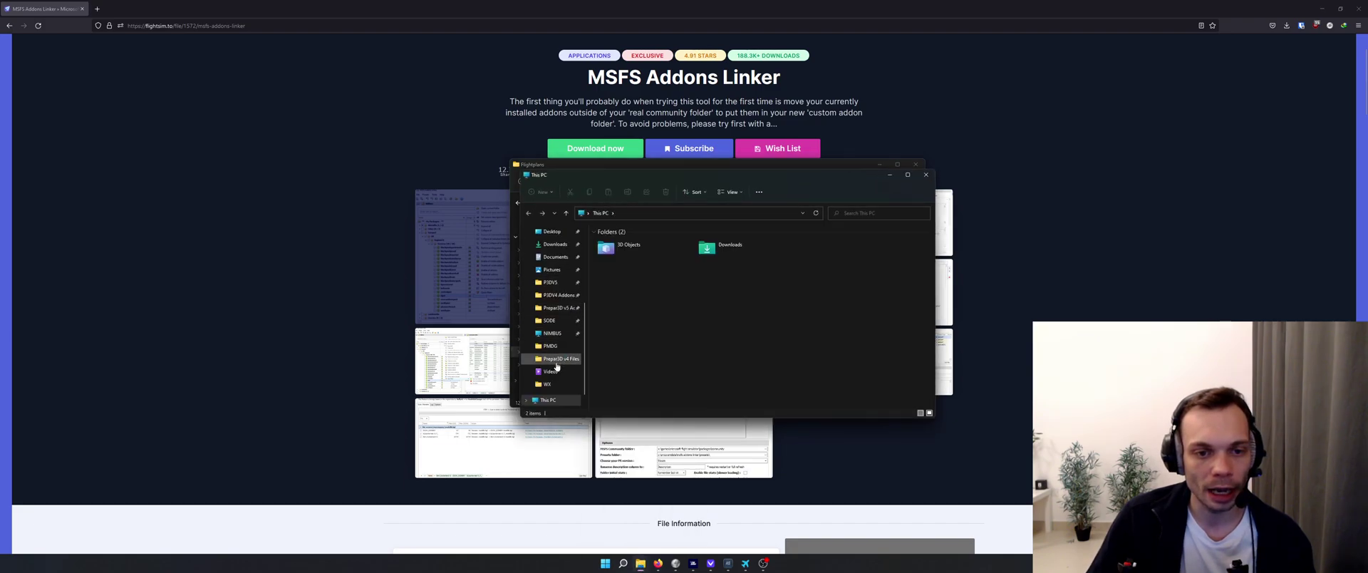
left_click(559, 363)
double_click(617, 256)
left_click_drag(655, 180, 1077, 152)
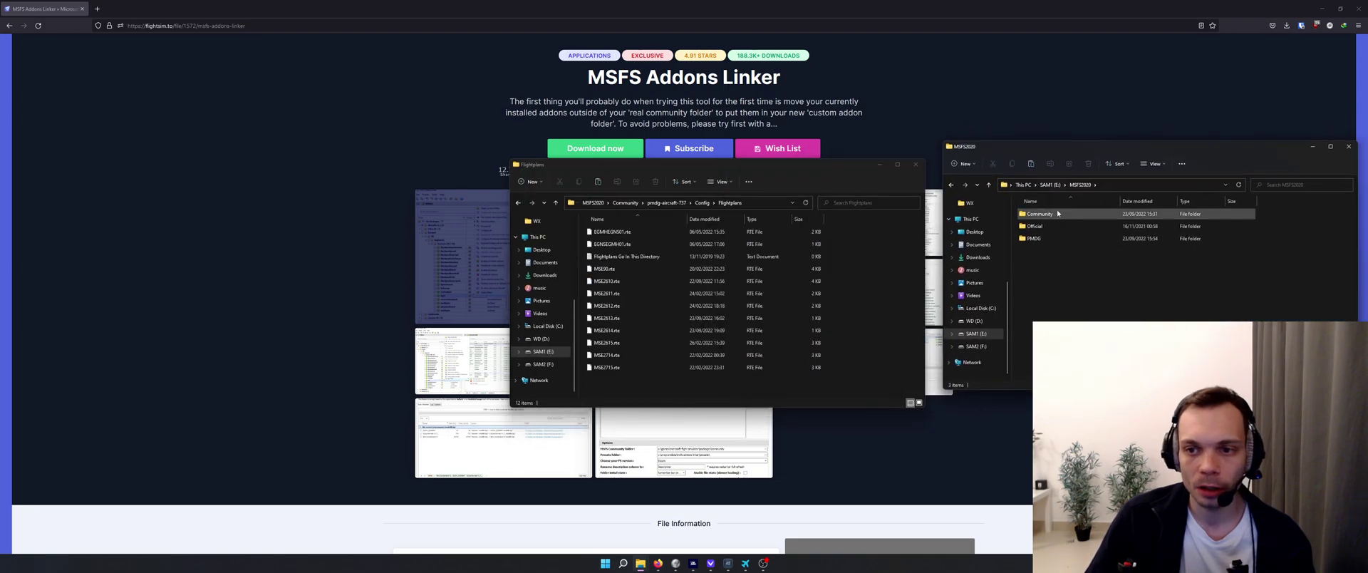
double_click(1045, 238)
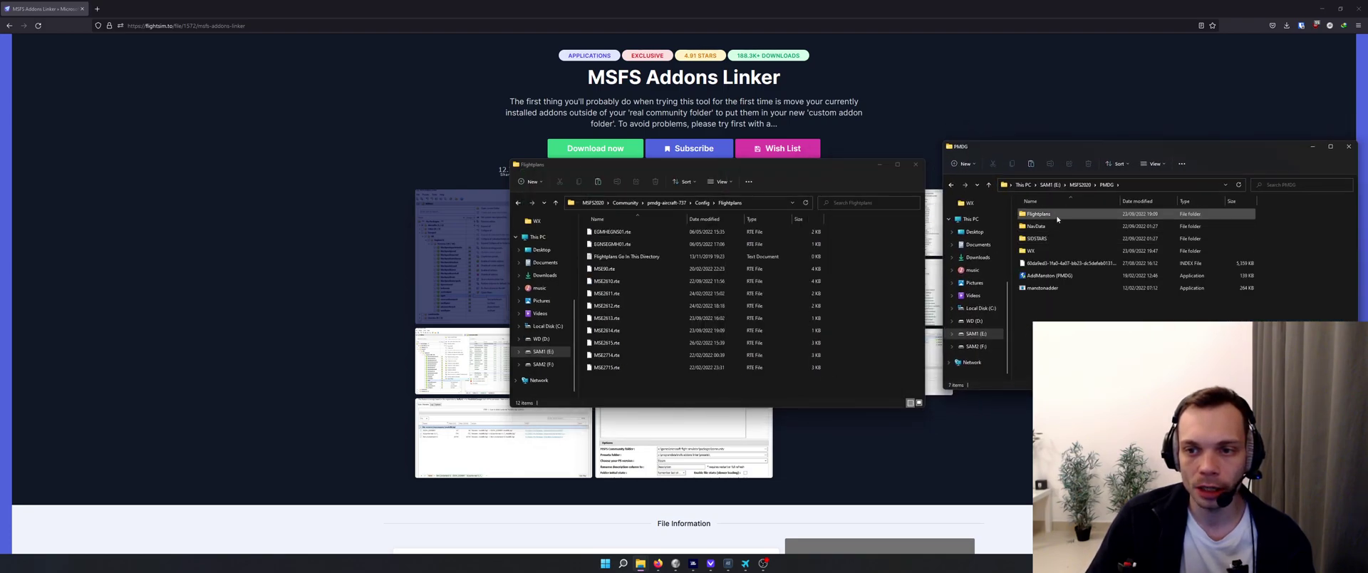
double_click(1057, 216)
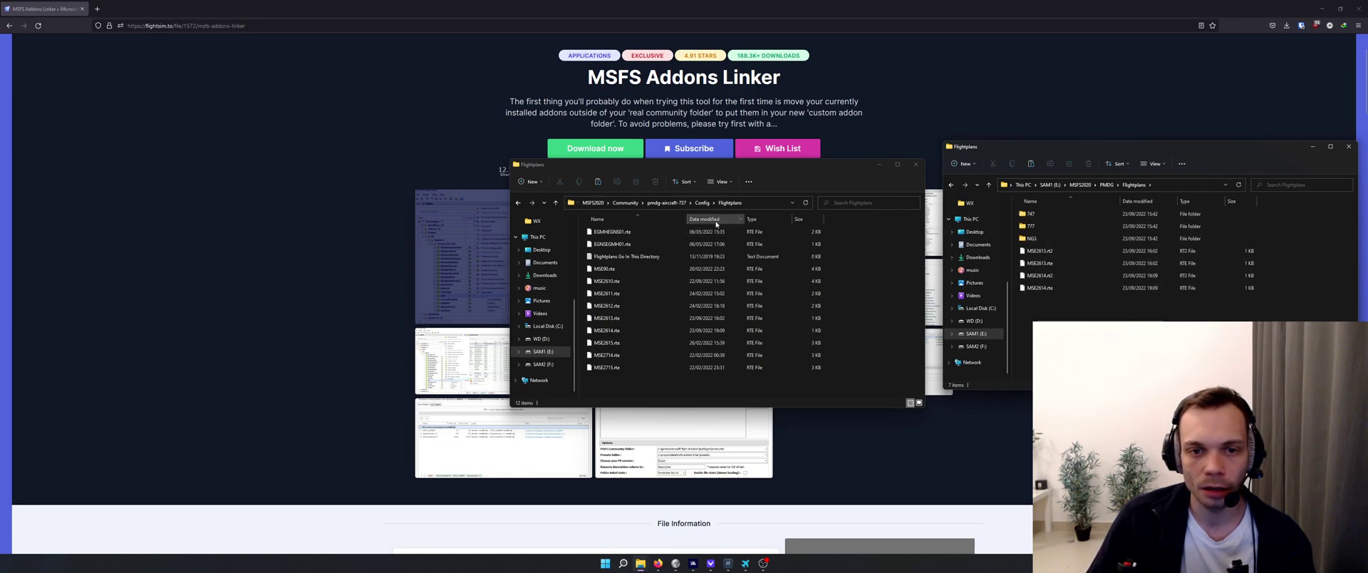
double_click(1030, 239)
- Compare the files in the shared NG3 folder with those in pmdg-aircraft-737's Flightplans folder by selecting all files in each
left_click_drag(1168, 367, 1159, 185)
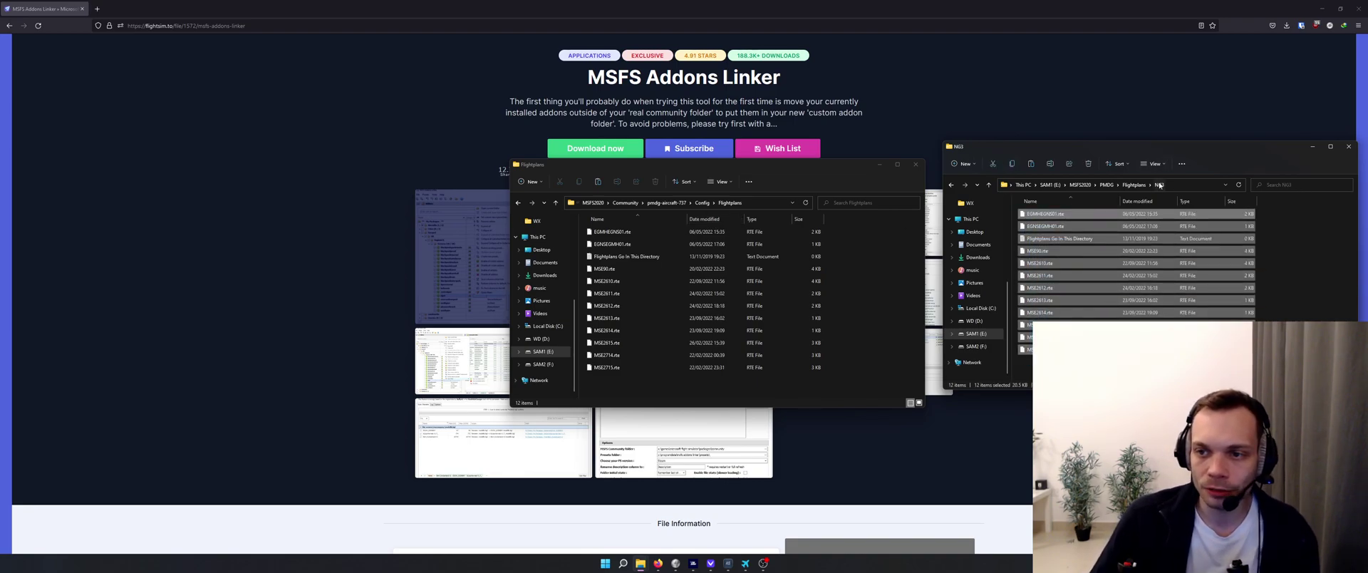
left_click(641, 231)
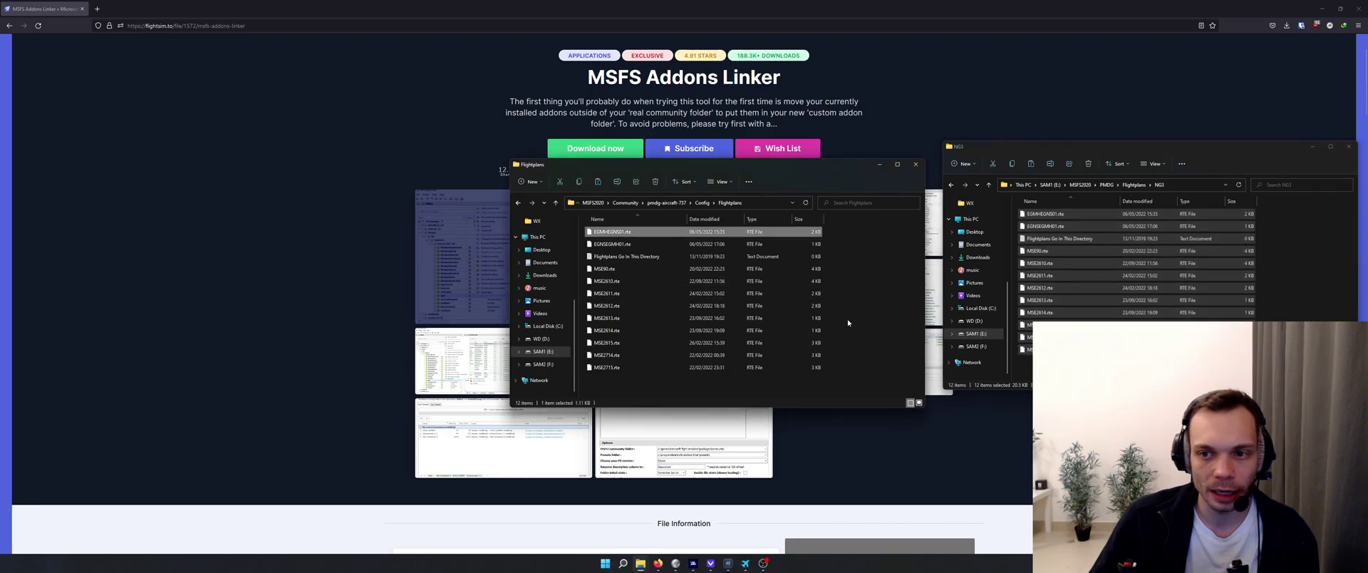
key("ctrl+a")
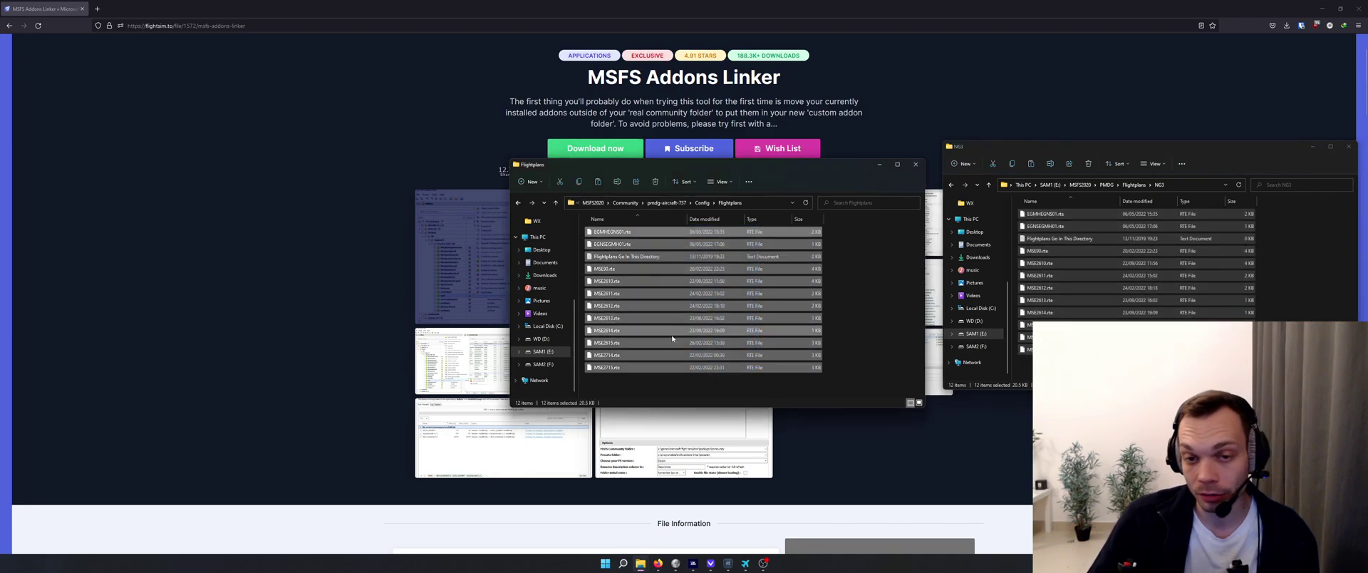
left_click(710, 388)
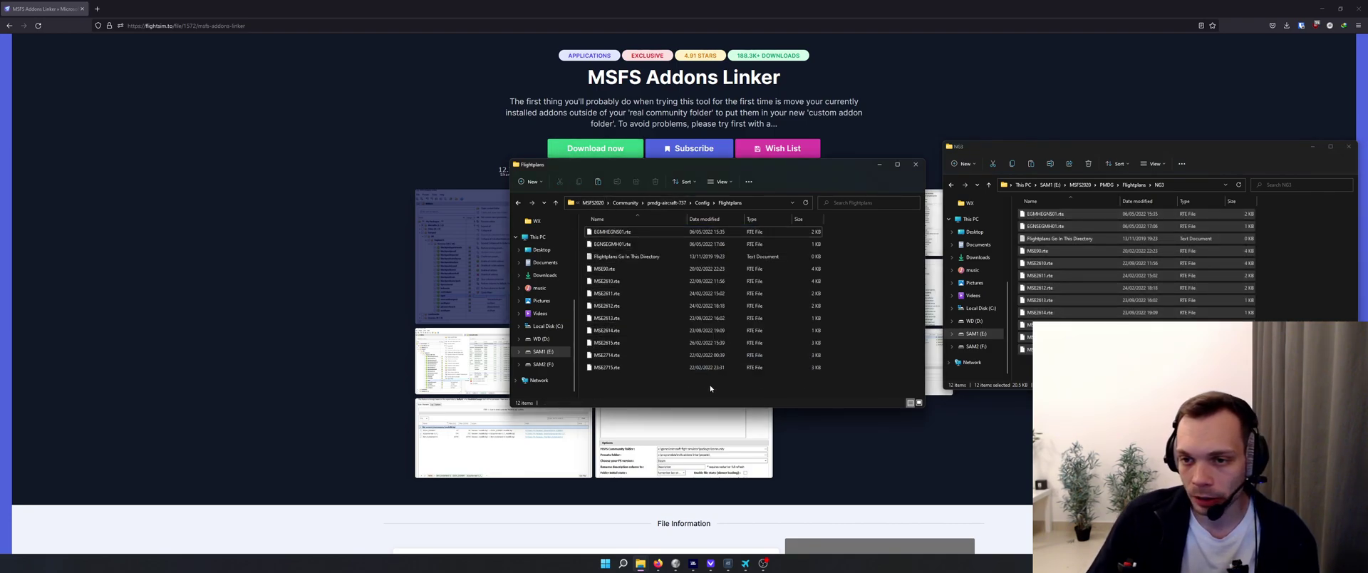
left_click(1028, 363)
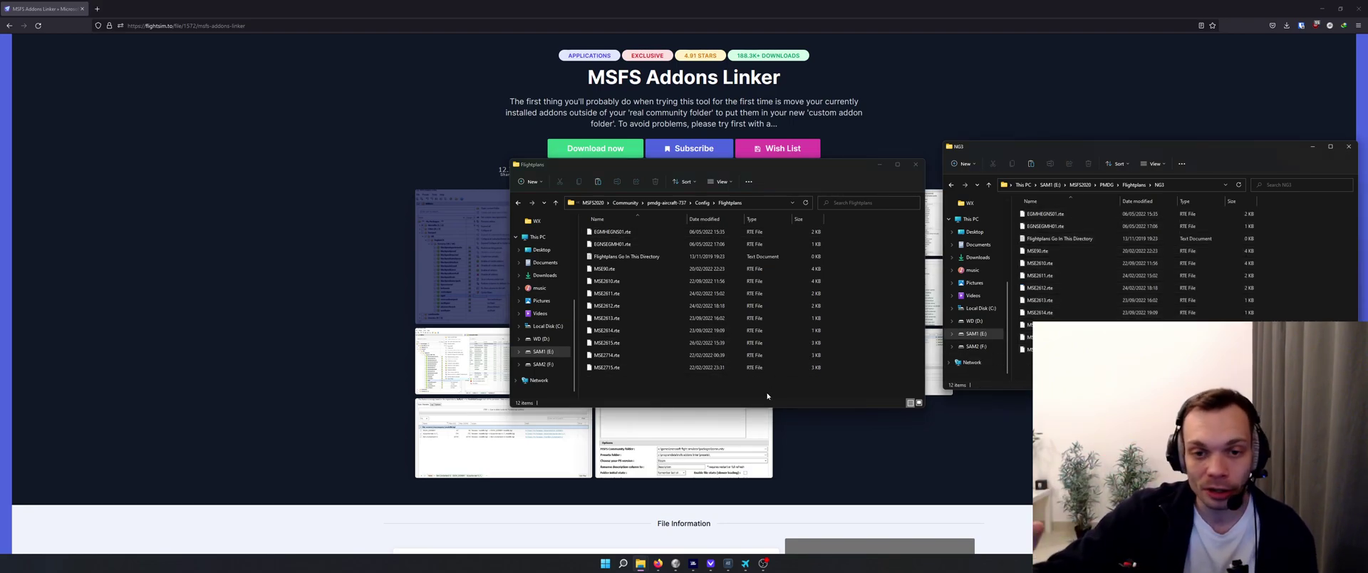
- Delete the "Flightplans Go In This Directory" text document from pmdg-aircraft-737's Flightplans folder and place the NG3 window on its other side
left_click(641, 256)
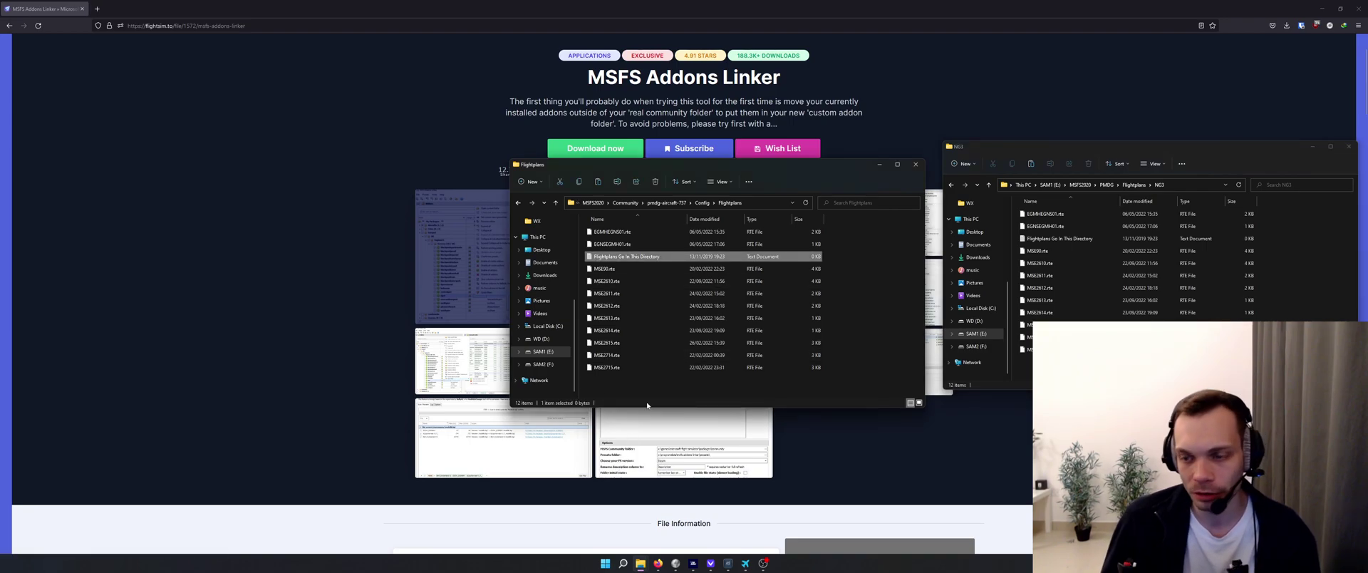
key("Delete")
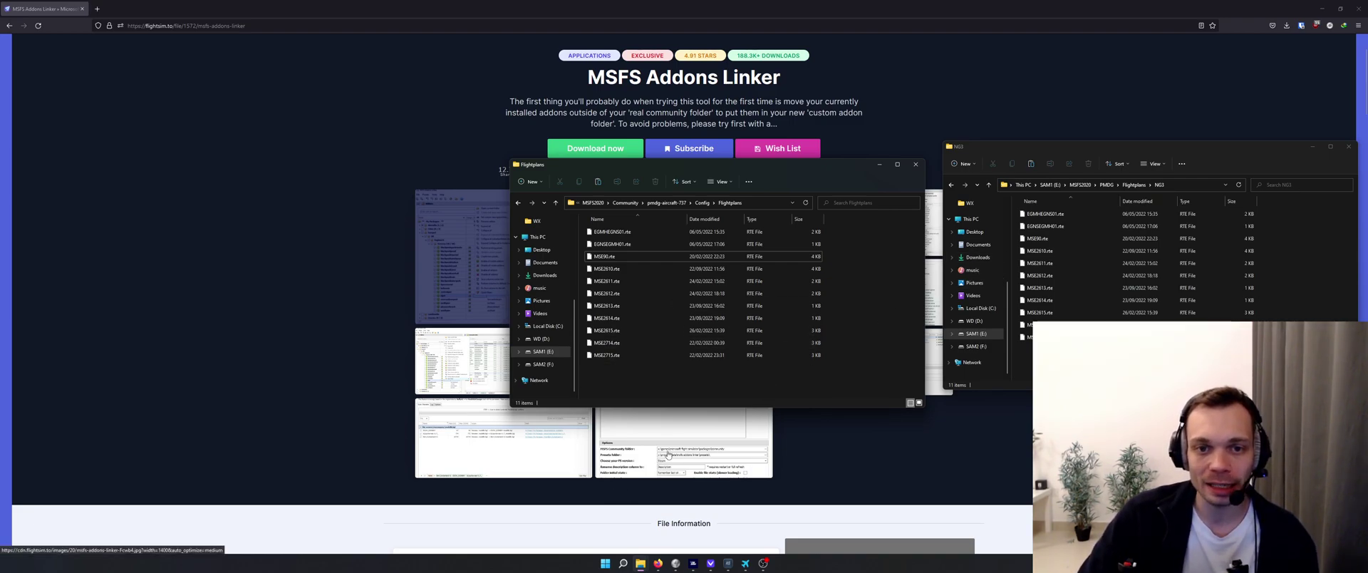
left_click_drag(1187, 150, 301, 150)
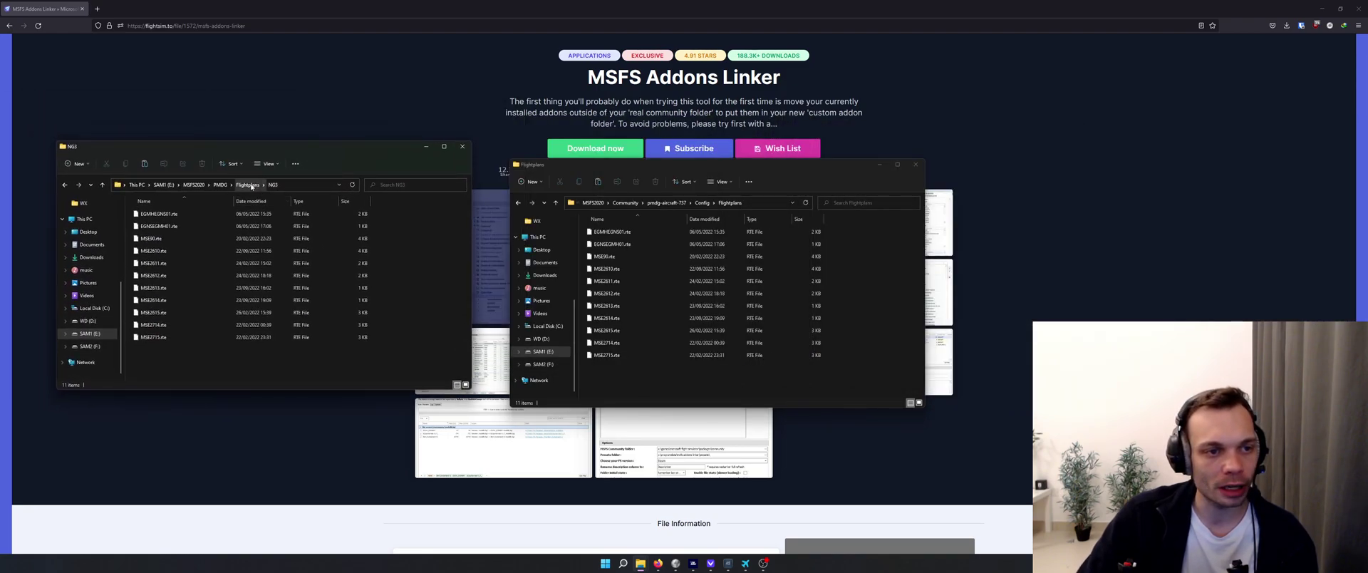
- Check the route files in the shared NG3 folder again and return to PMDG's Flightplans folder
left_click(253, 187)
double_click(192, 242)
left_click_drag(183, 367, 221, 208)
left_click(261, 390)
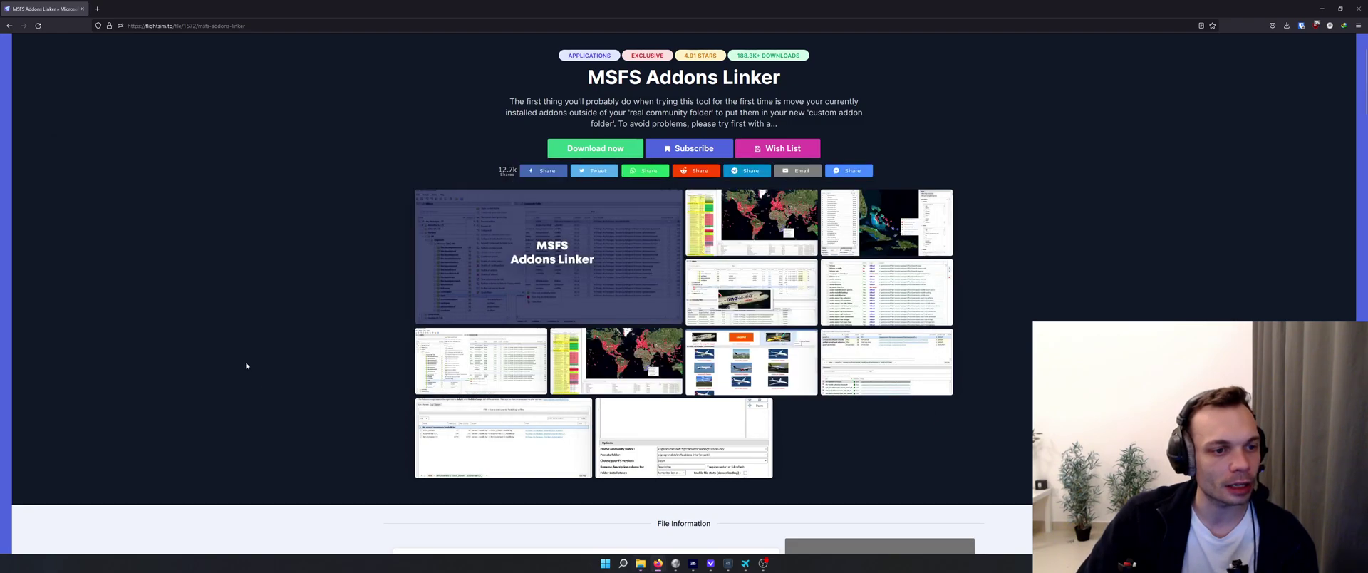
mouse_move(641, 561)
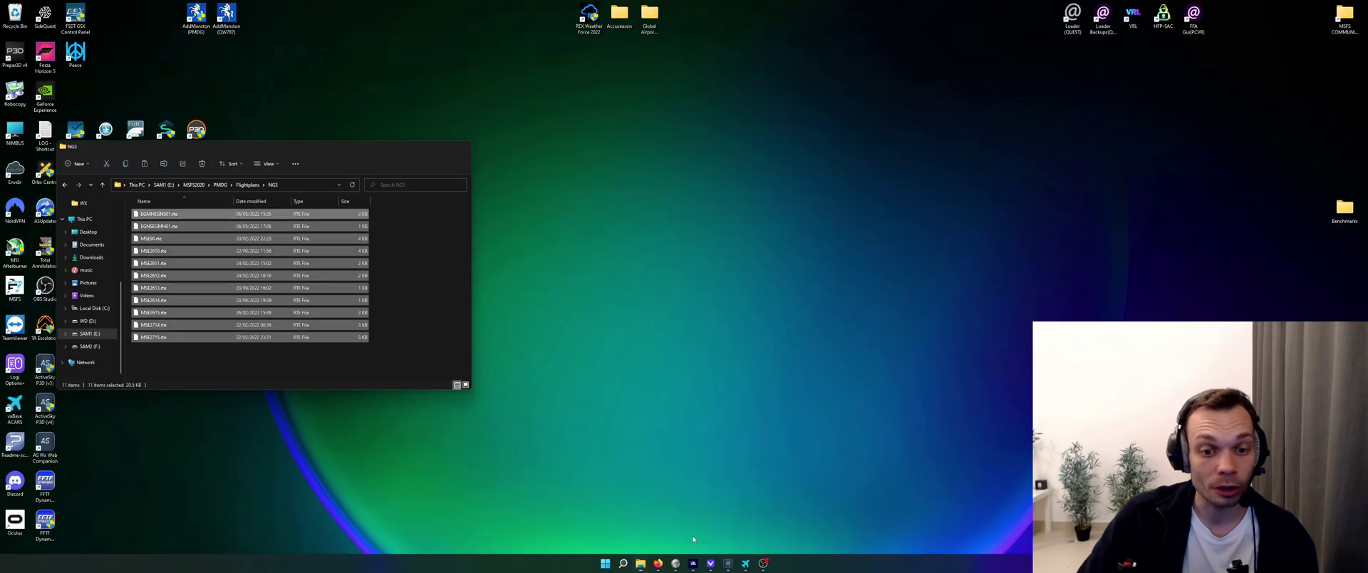
left_click(702, 516)
left_click(247, 184)
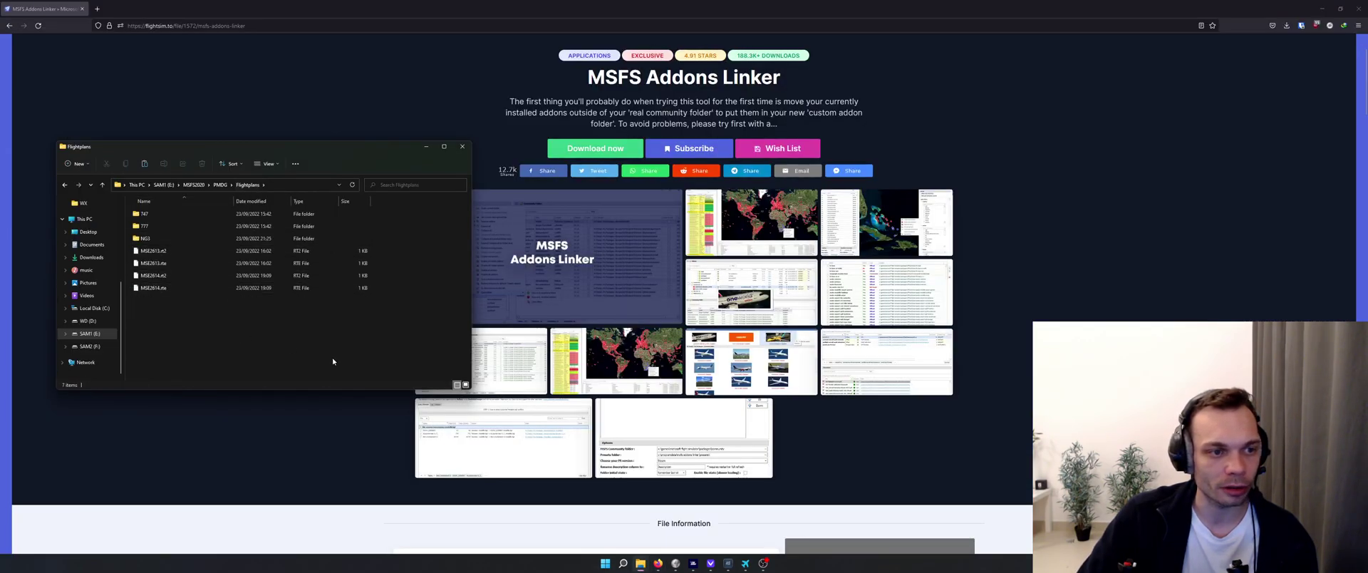
- Close the symlink_creator folder window and bring pmdg-aircraft-737's Flightplans window back beside the shared one
mouse_move(631, 570)
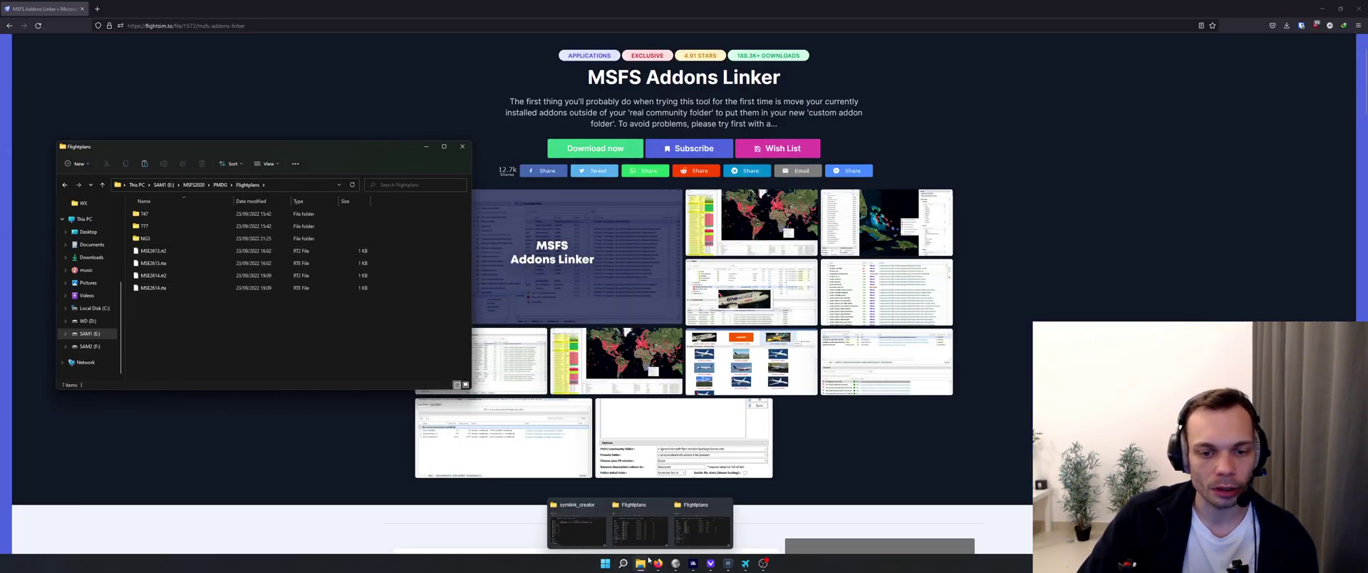
left_click(581, 530)
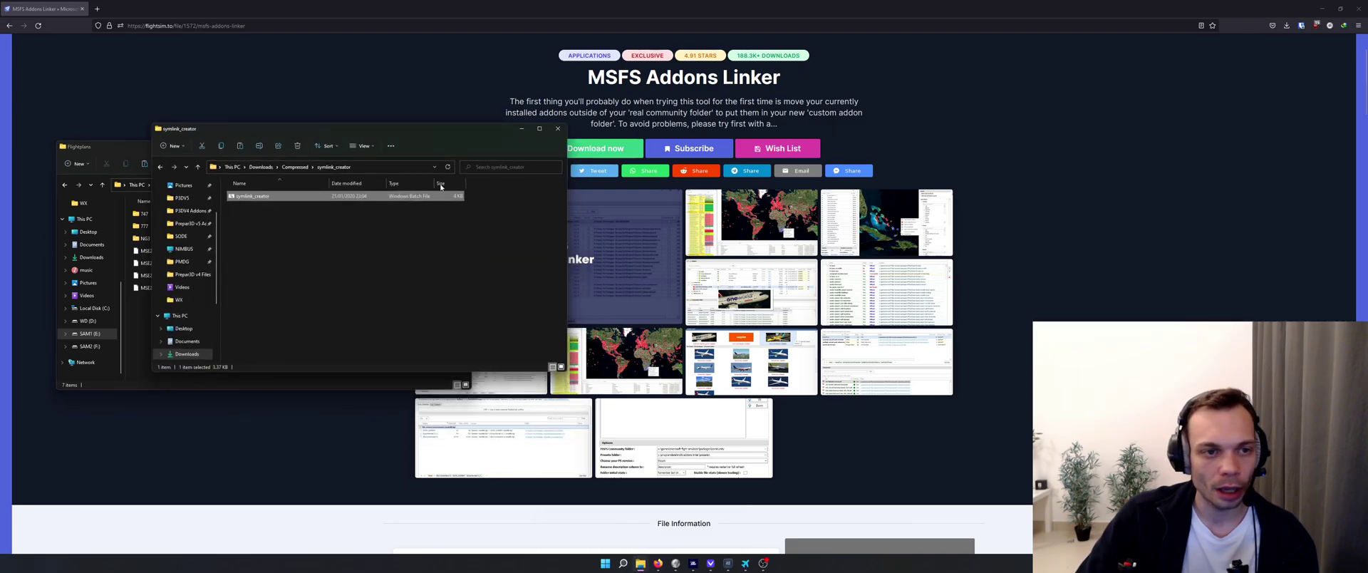
left_click(559, 129)
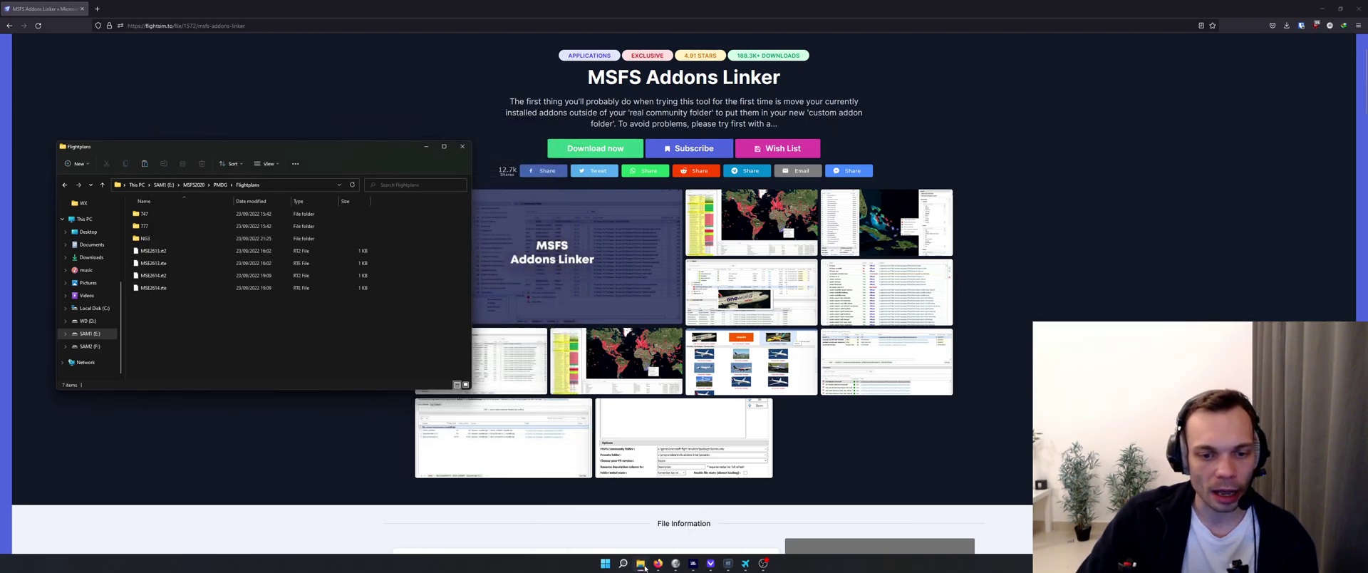
mouse_move(641, 562)
left_click(600, 533)
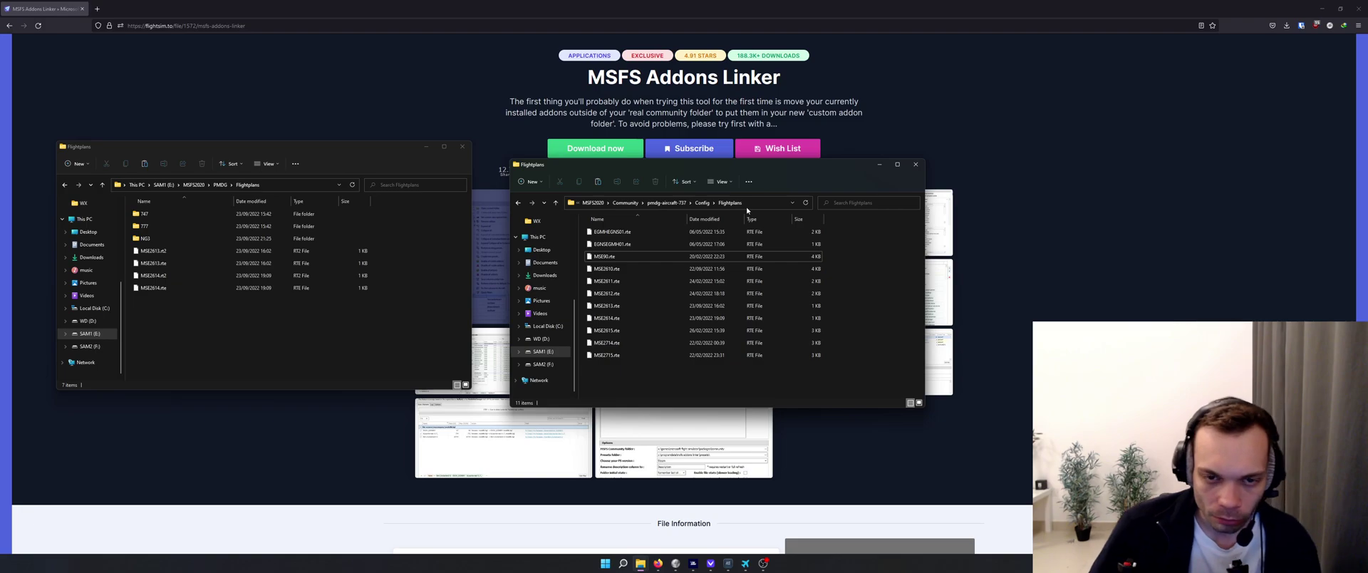
- Go back to the Community folder and open the Config folder of pmdg-aircraft-736
left_click(680, 205)
left_click(679, 203)
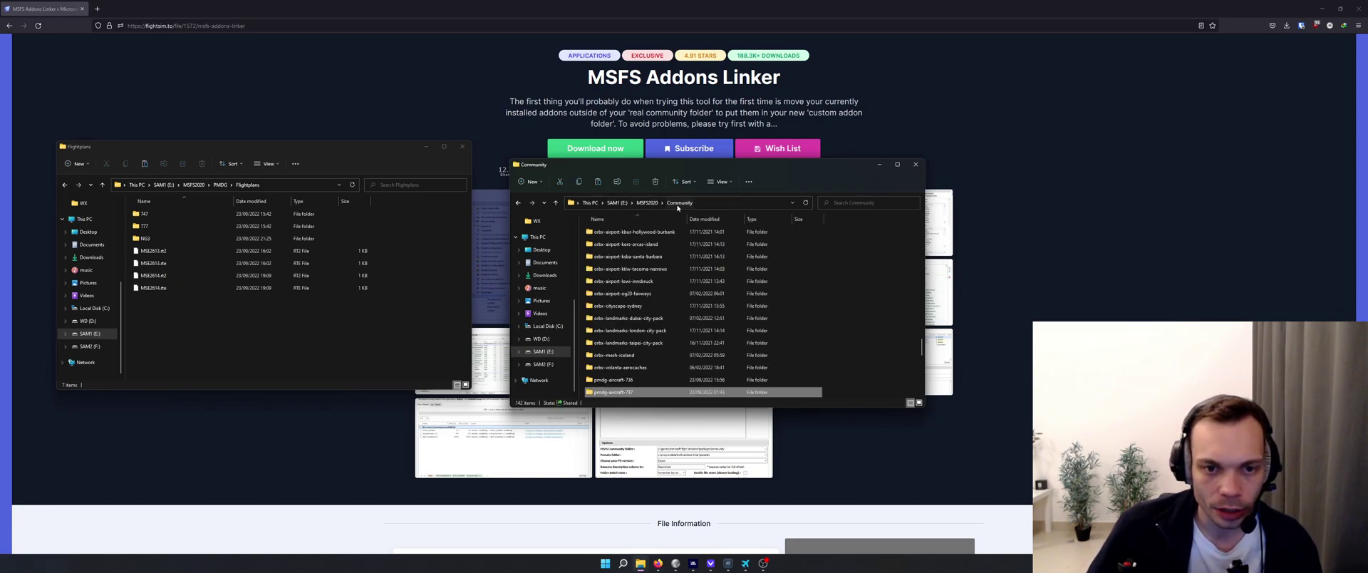
double_click(641, 379)
double_click(651, 235)
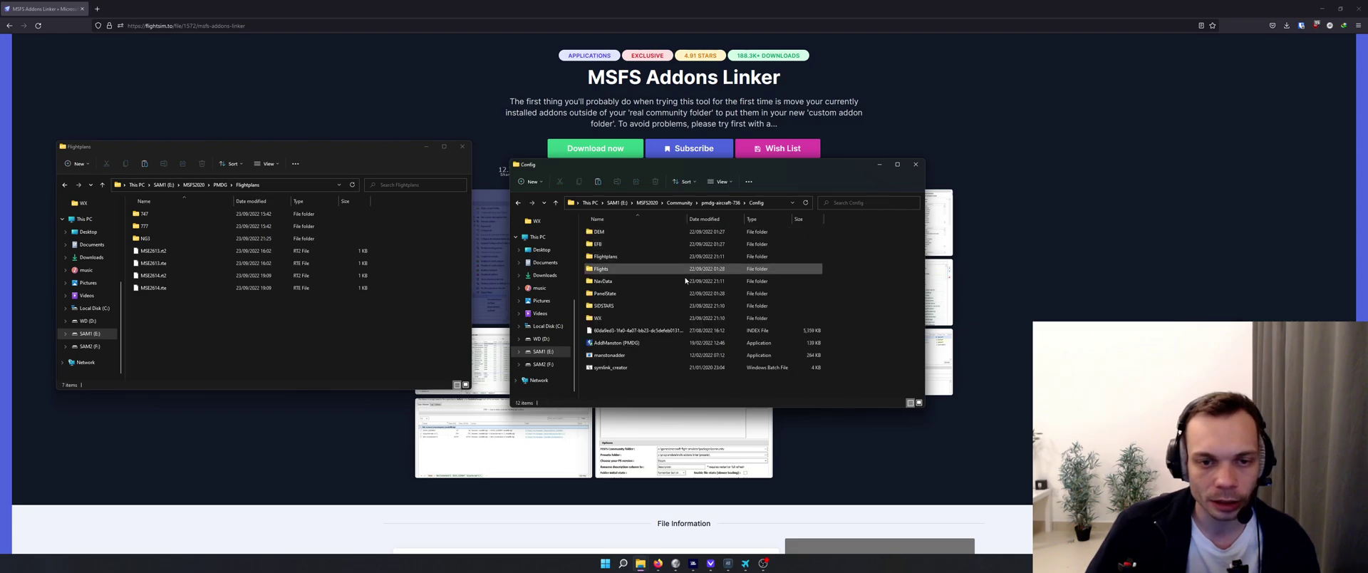
- Delete the Flightplans, NavData, SIDSTARS and WX folders from pmdg-aircraft-736's Config folder
left_click(656, 319)
left_click(649, 306, "ctrl")
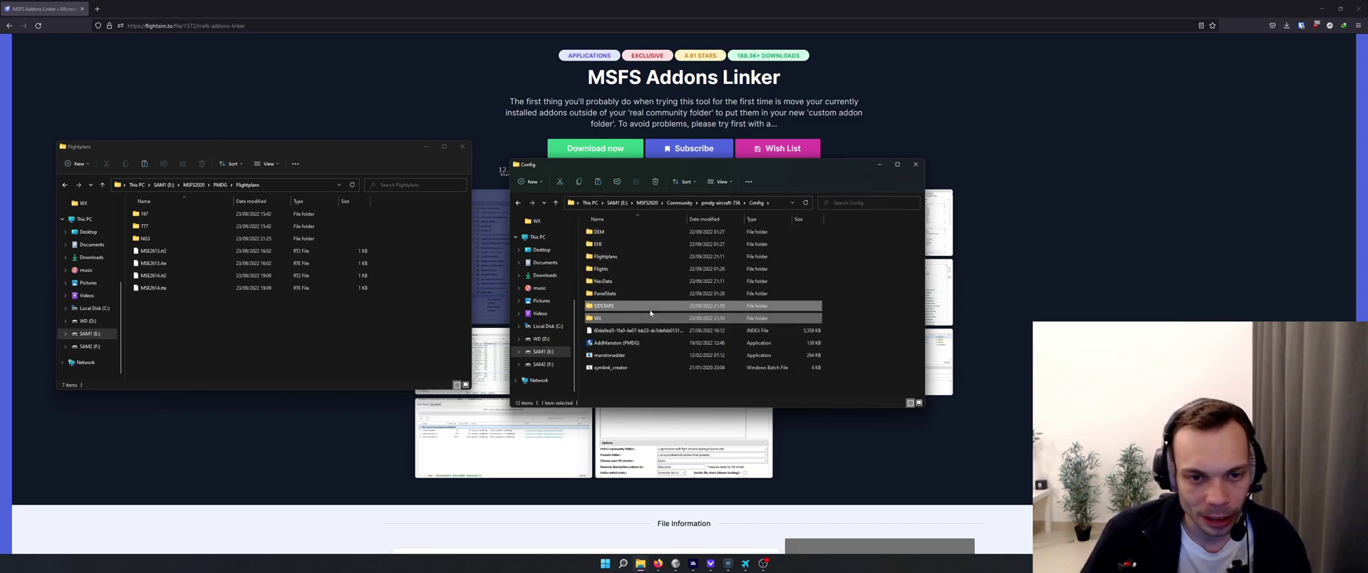
left_click(609, 256, "ctrl")
left_click(616, 286, "ctrl")
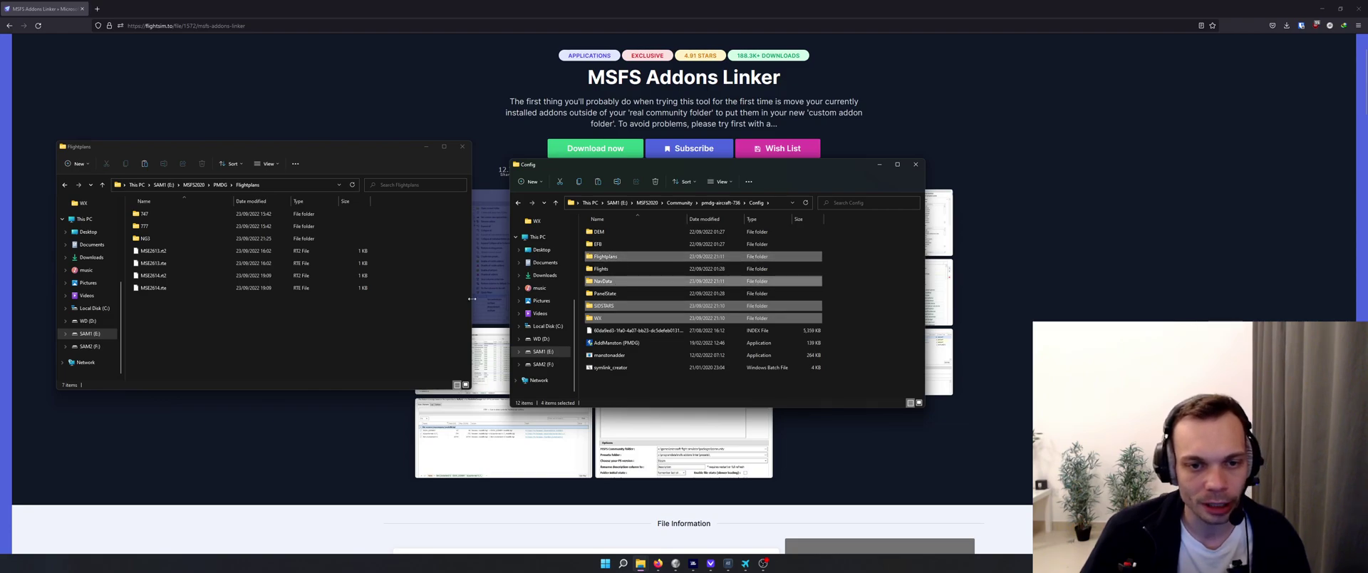
key("Delete")
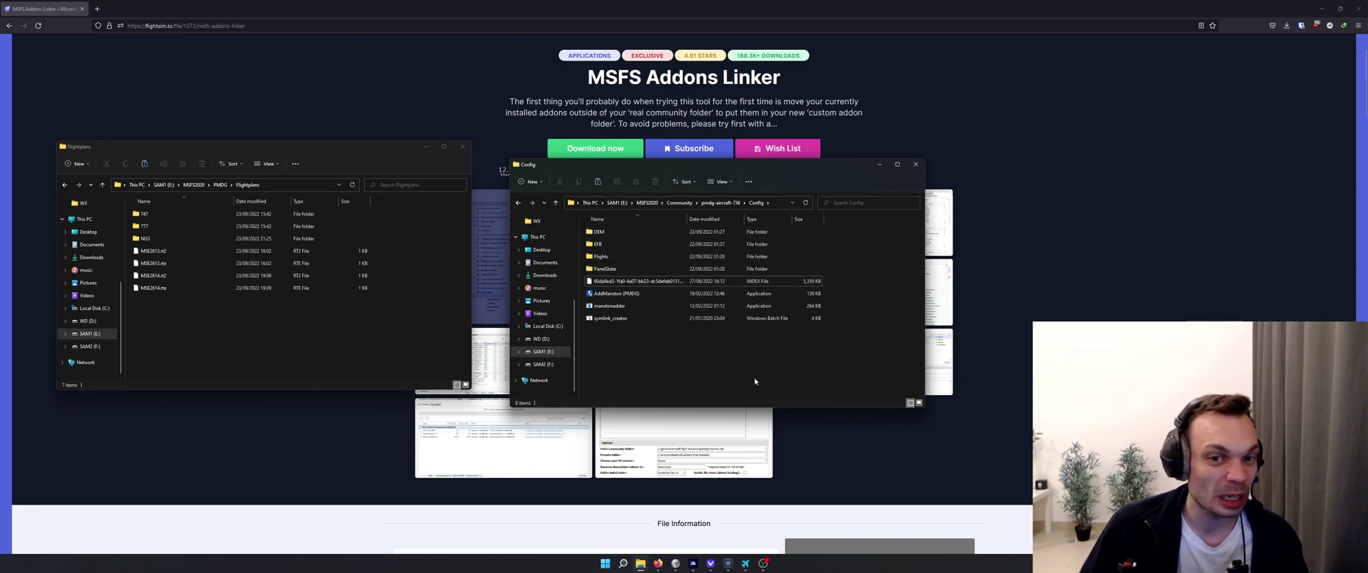
left_click_drag(756, 380, 680, 244)
left_click(798, 363)
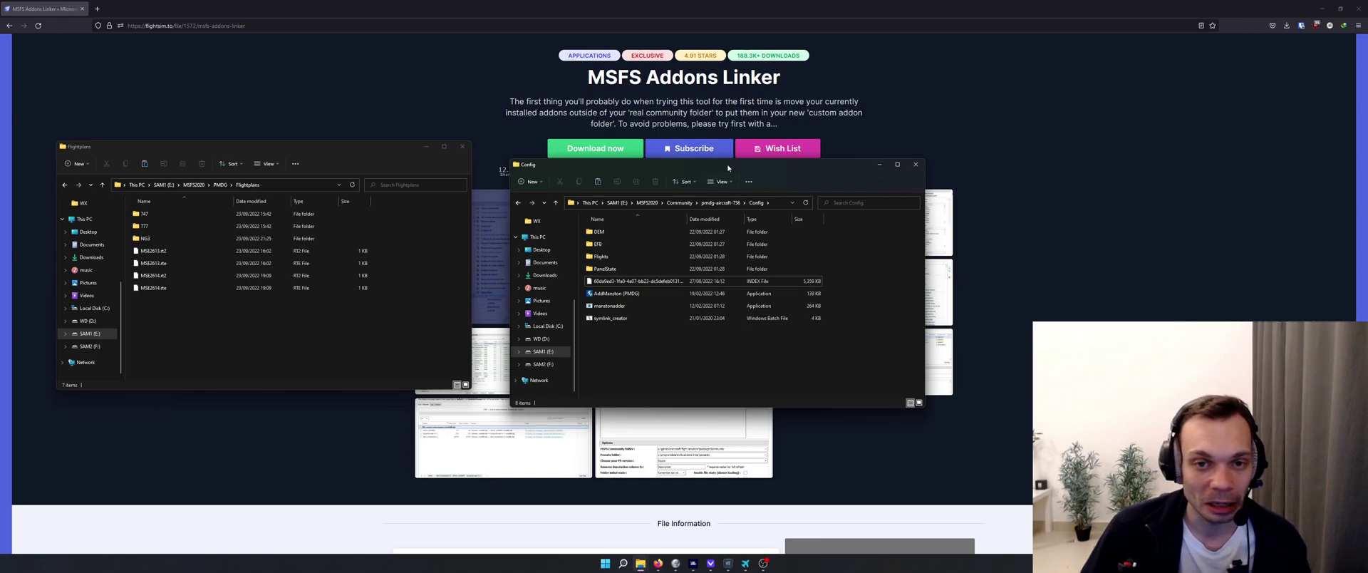
- Arrange the Config and shared Flightplans windows side by side and move the shared one up to the PMDG folder
left_click_drag(728, 167, 803, 127)
left_click_drag(258, 150, 362, 124)
left_click_drag(731, 307, 680, 280)
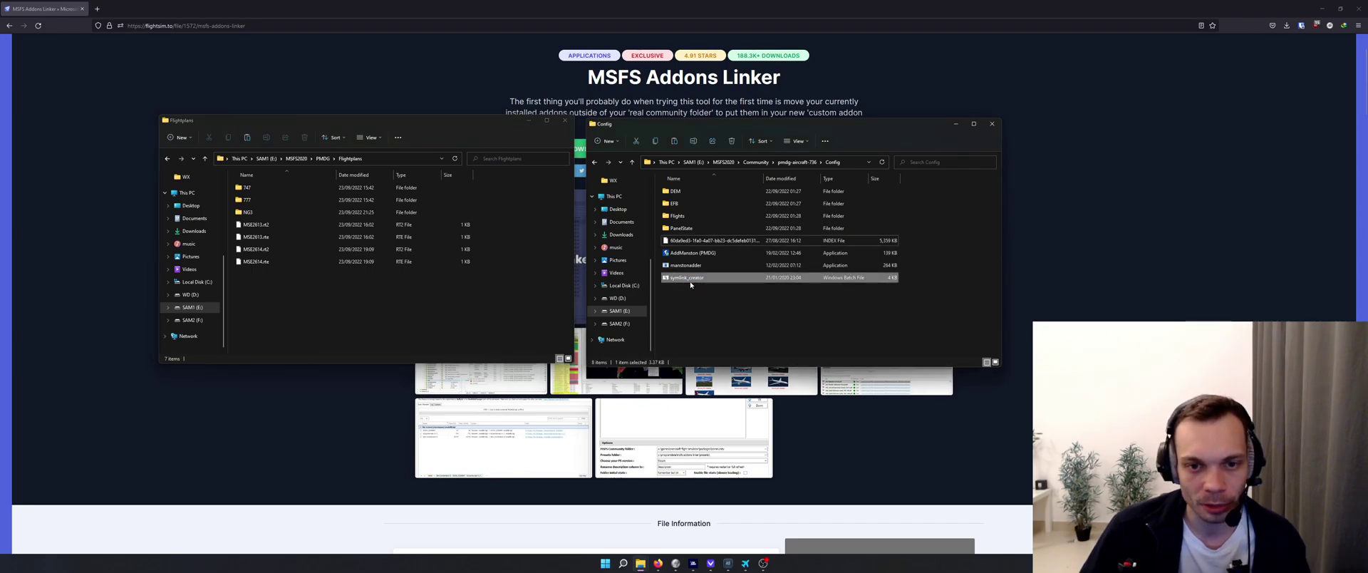
left_click(704, 307)
left_click(322, 158)
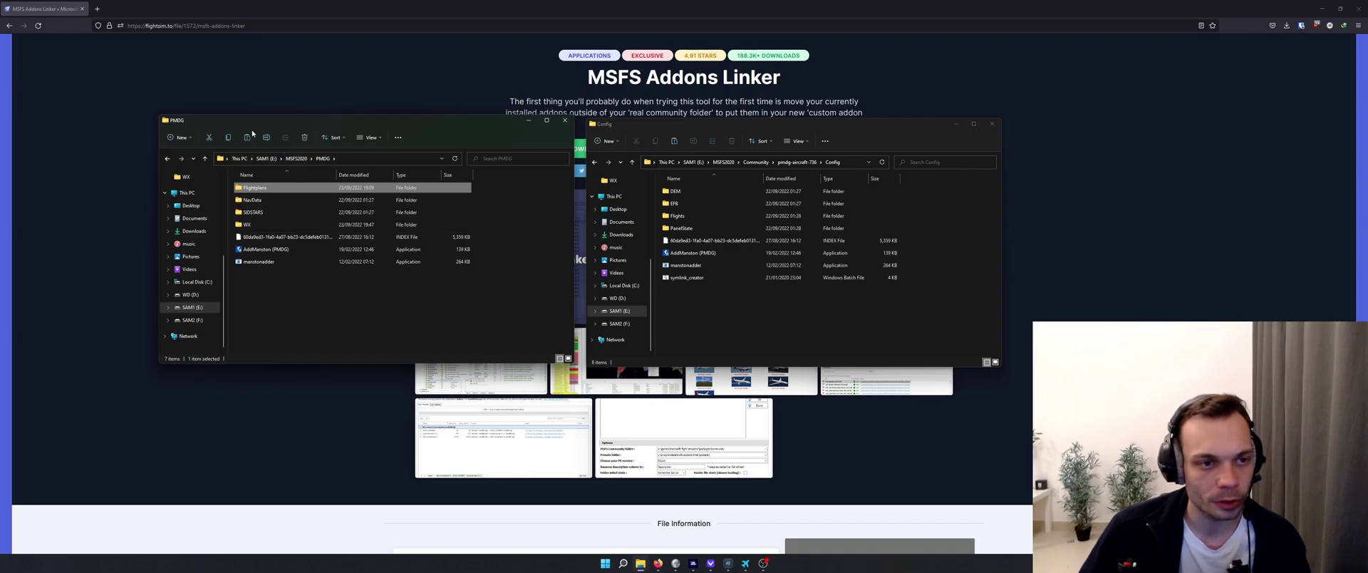
- Run symlink_creator on the shared NavData, SIDSTARS and WX folders with destination E:\MSFS2020\Community\pmdg-aircraft-736\Config
left_click_drag(500, 229, 378, 204)
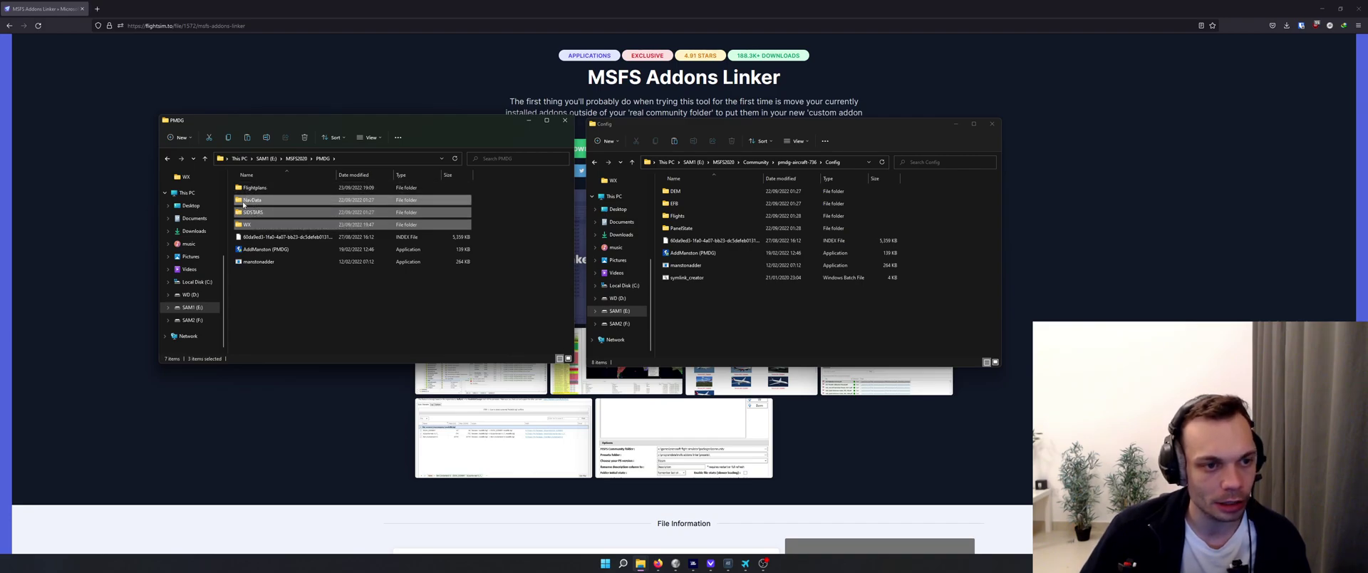
left_click_drag(243, 205, 688, 281)
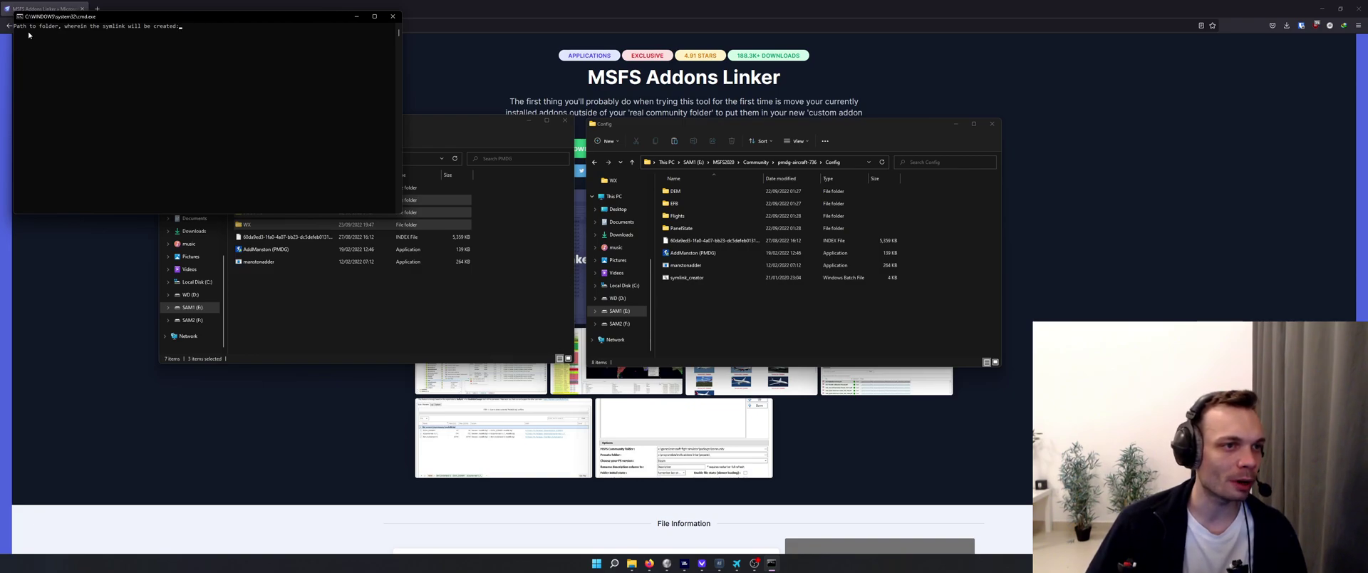
left_click(860, 164)
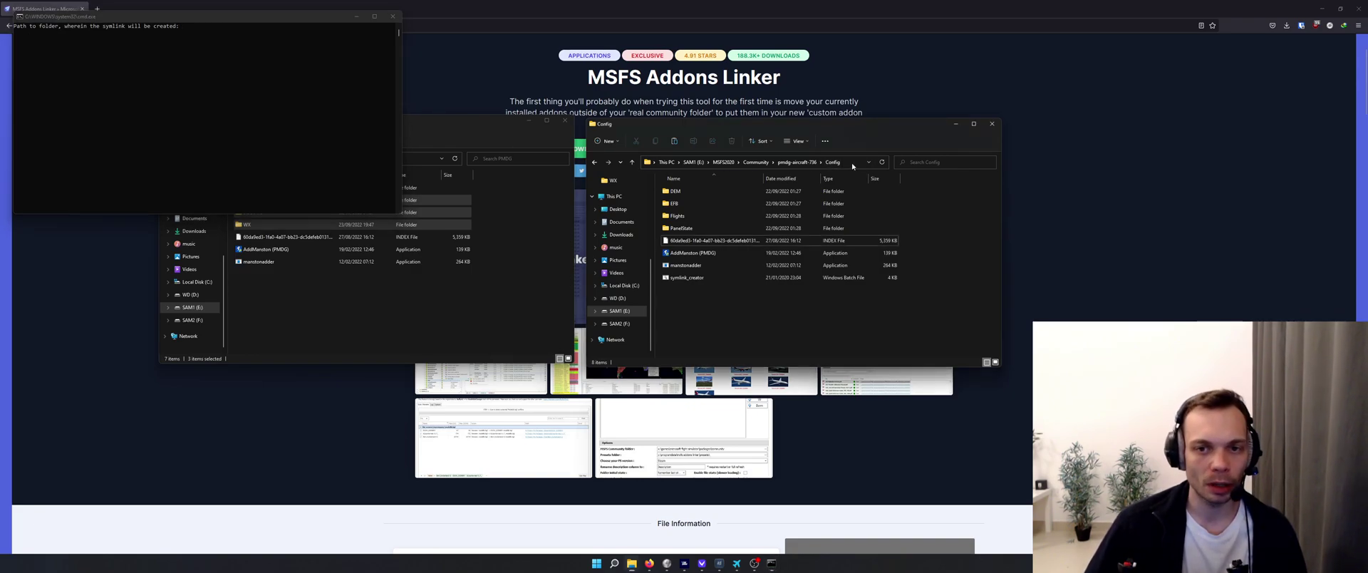
right_click(845, 163)
left_click(863, 190)
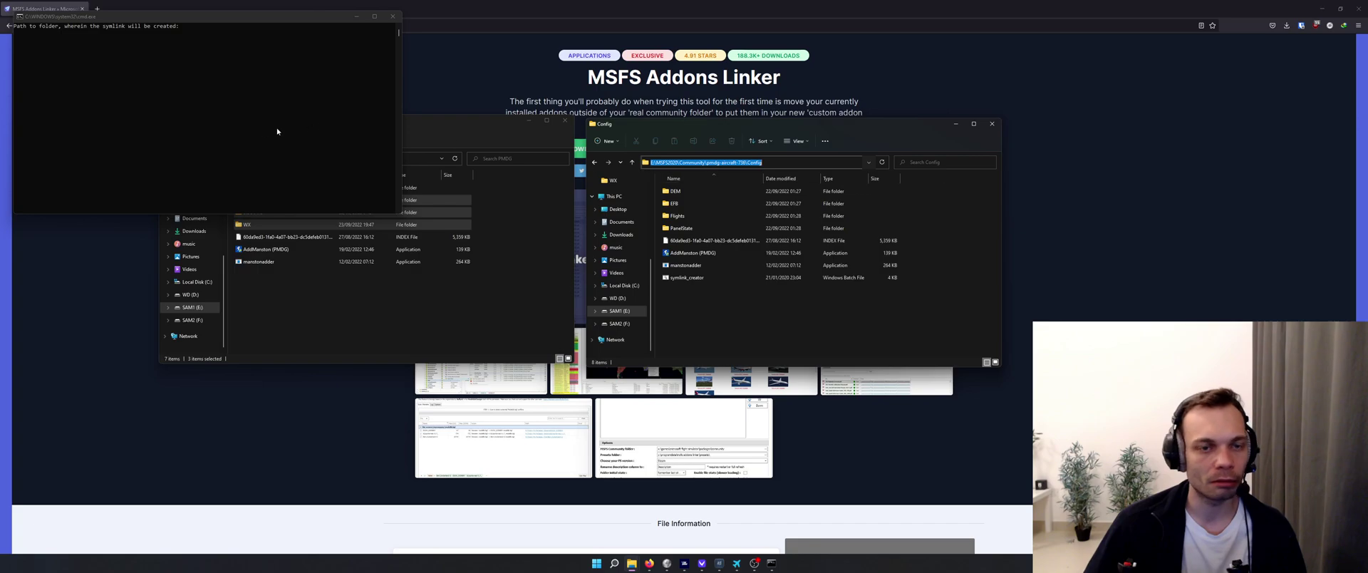
left_click(212, 116)
type("E:\\MSFS2020\\Community\\pmdg-aircraft-736\\Config")
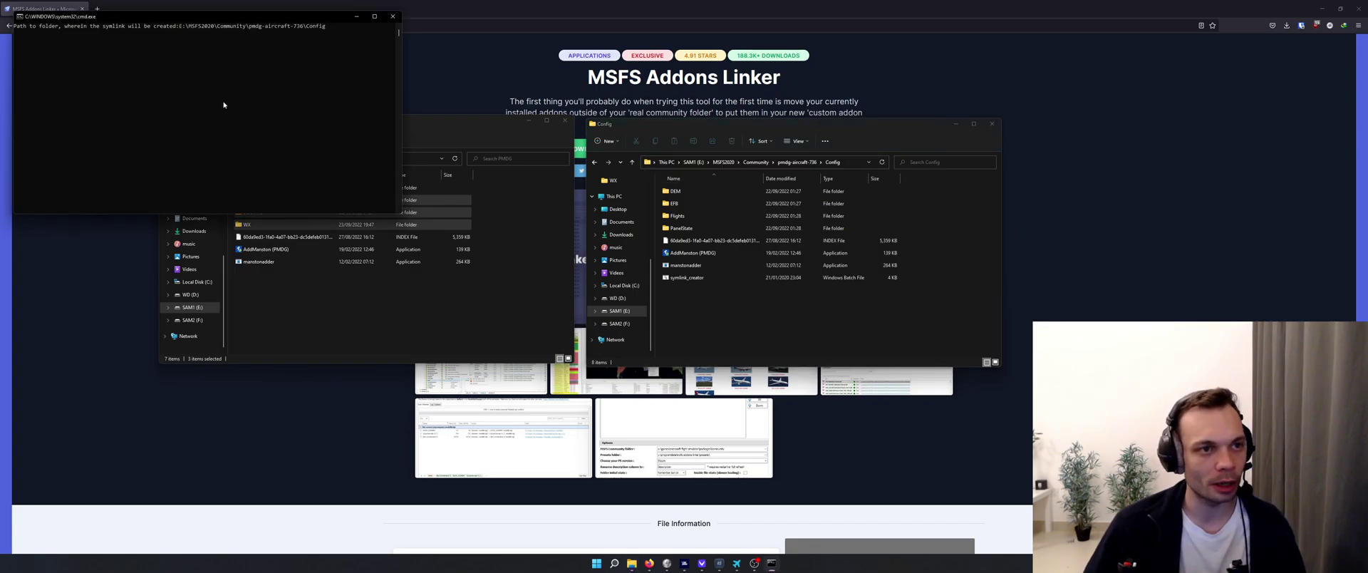
key("Return")
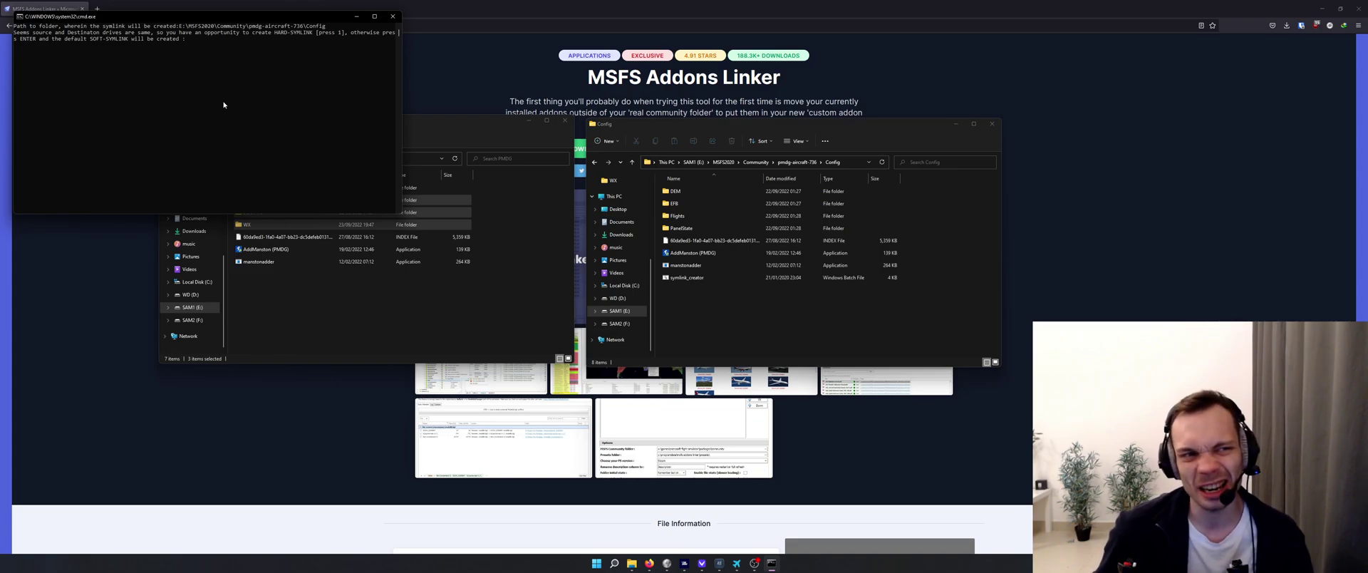
- Choose option 1 to create hard symlinks for the three folders
left_click(219, 110)
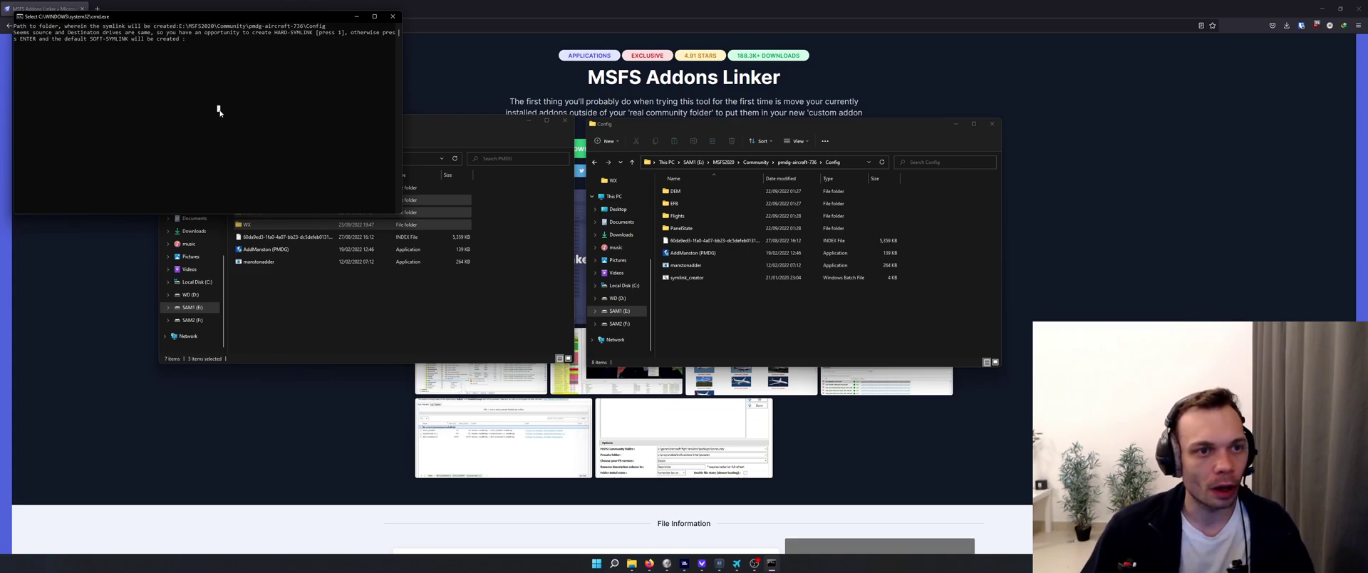
type("1")
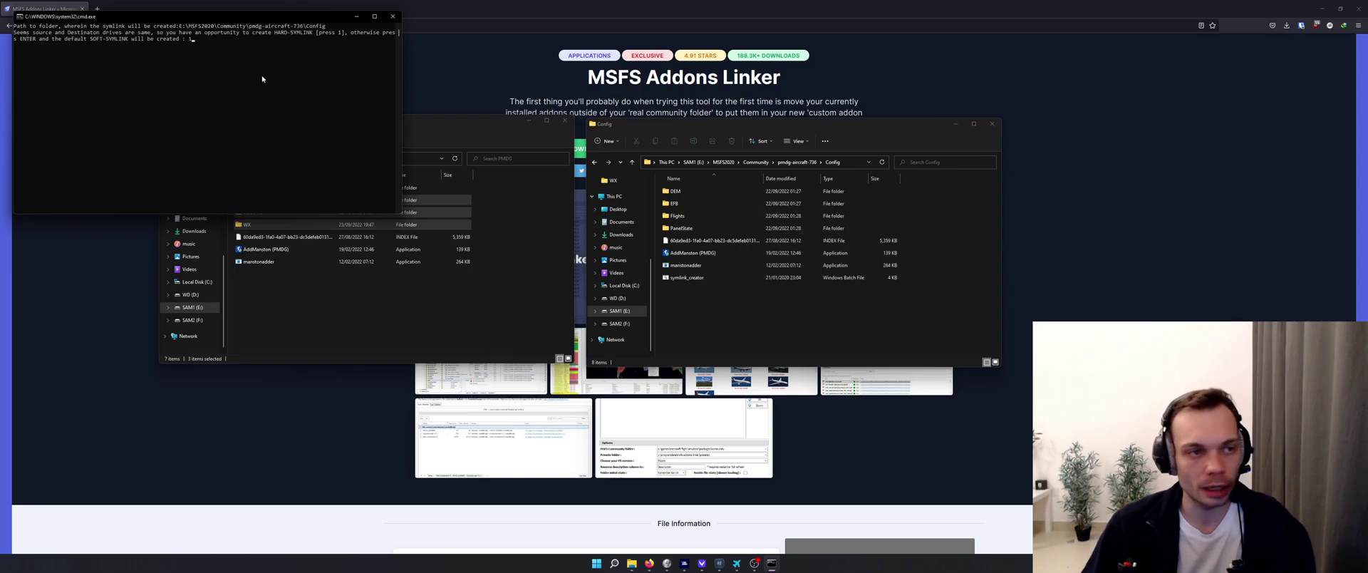
key("Return")
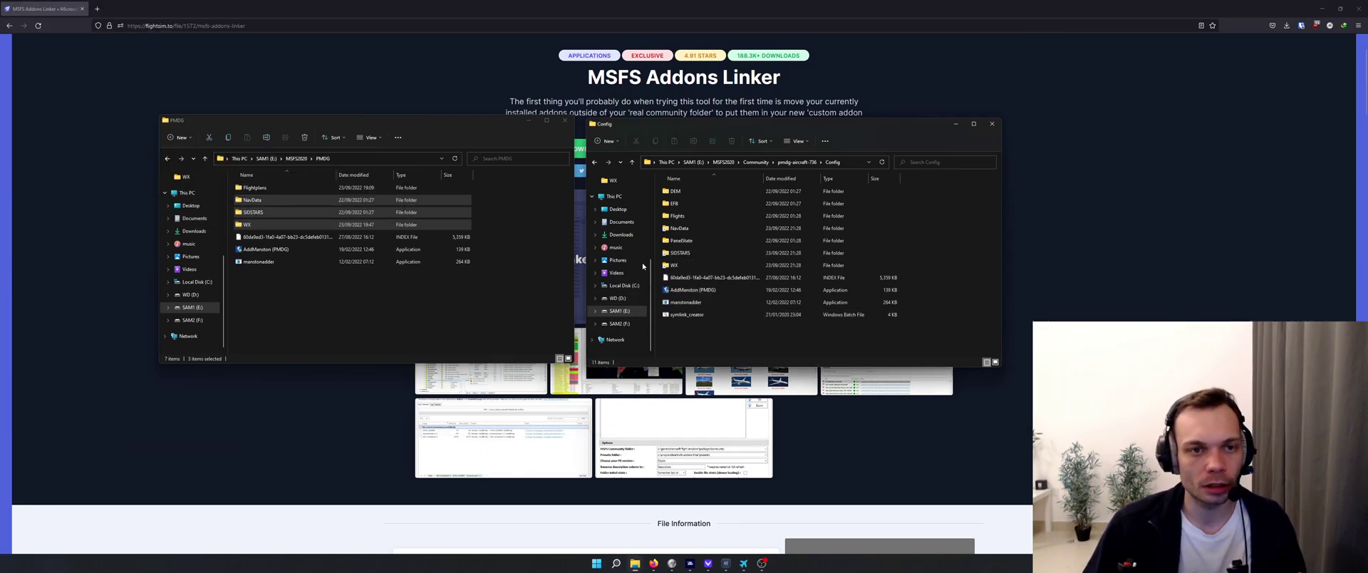
- Compare the linked NavData folder in pmdg-aircraft-736's Config with the shared NavData folder and return to both parent folders
left_click(832, 265)
left_click(832, 252, "shift")
left_click(832, 252)
left_click(748, 228)
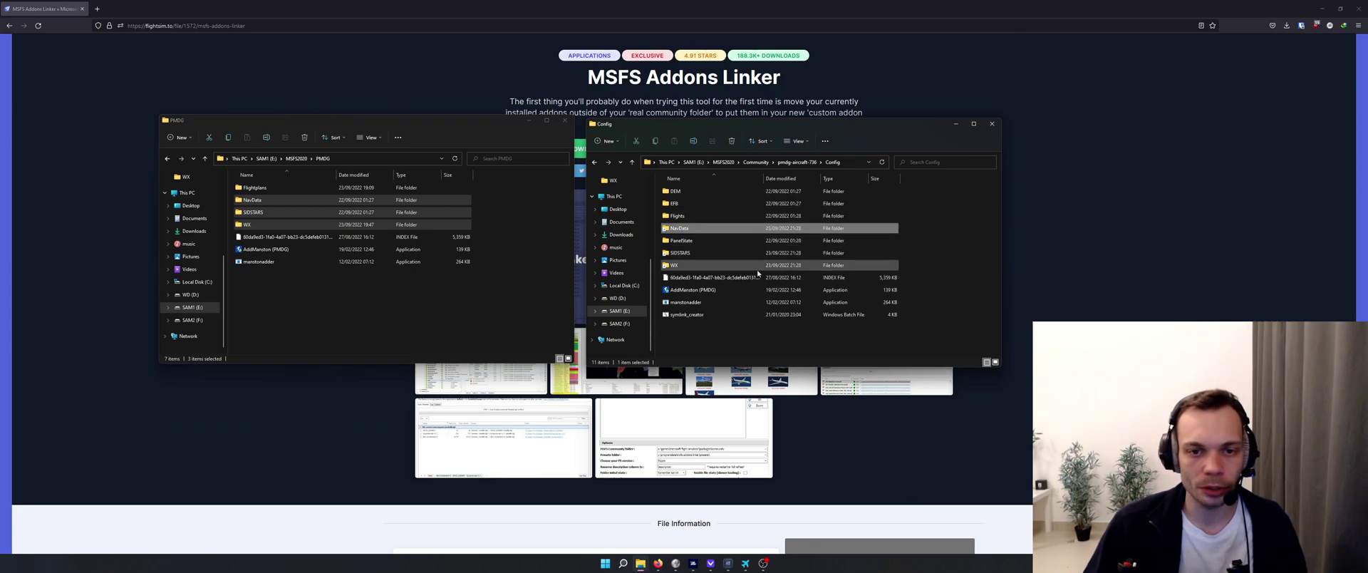
double_click(766, 232)
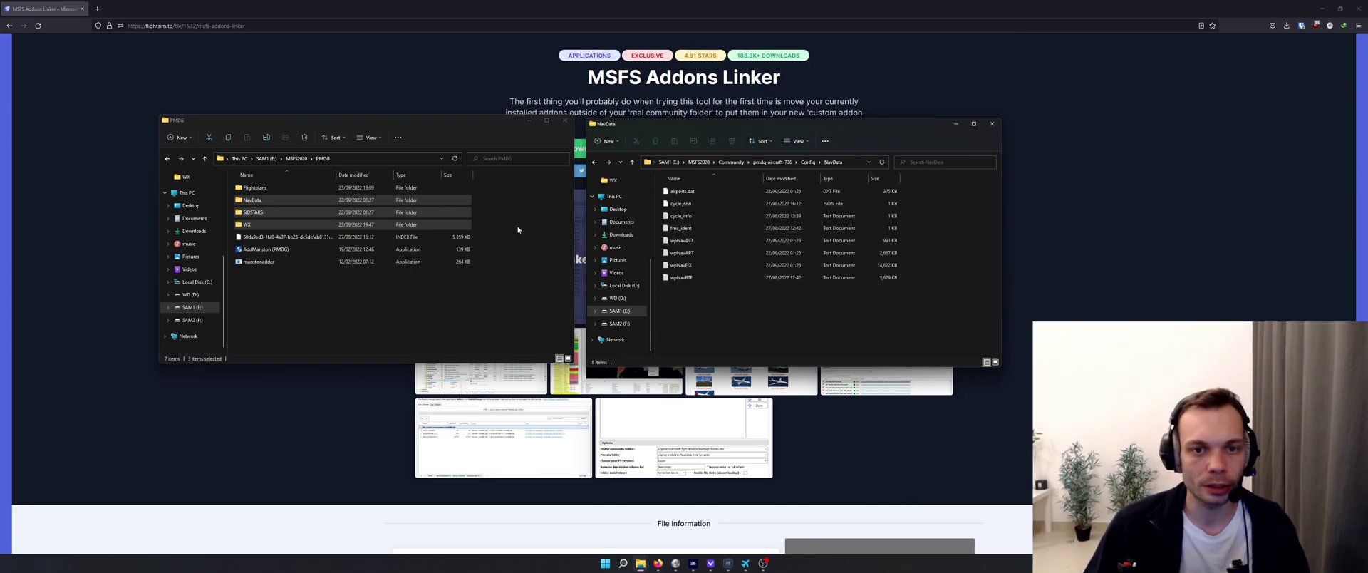
double_click(253, 200)
key("alt+Left")
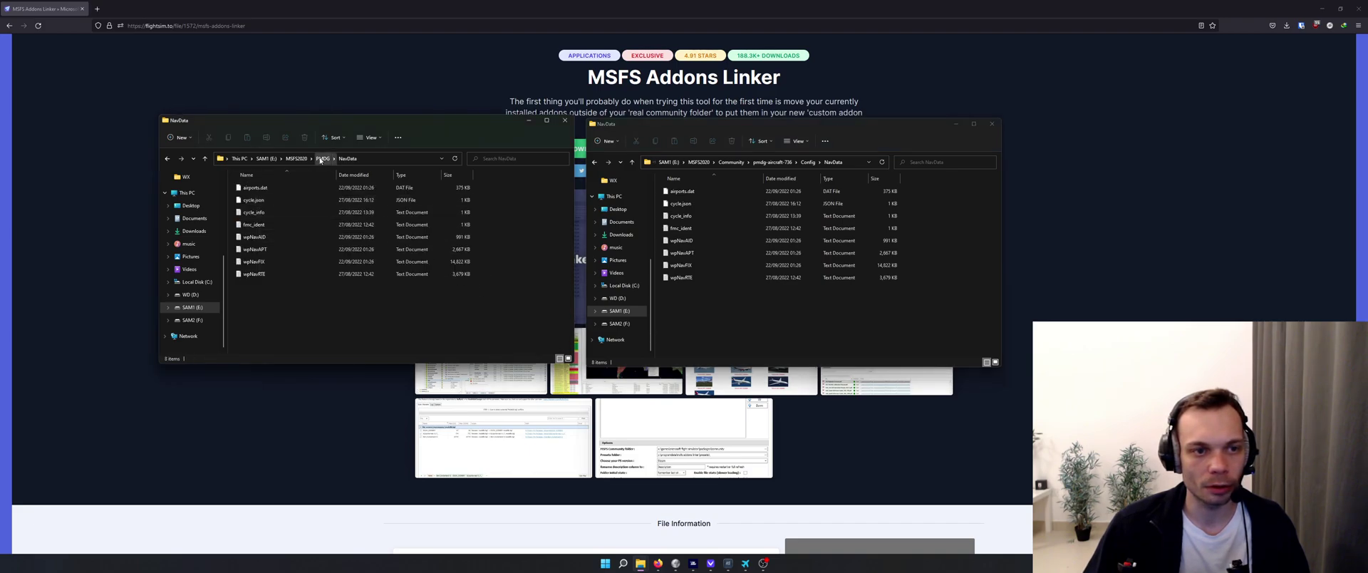
key("alt+Left")
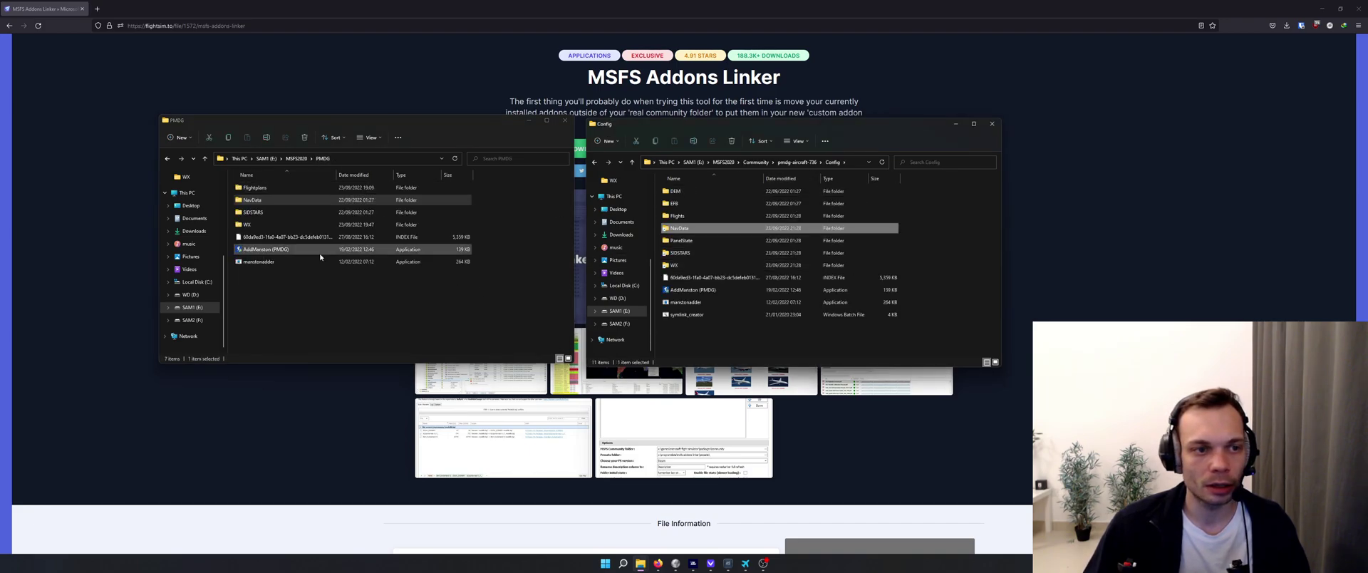
- Open the shared Flightplans folder and select its NG3 subfolder
double_click(319, 188)
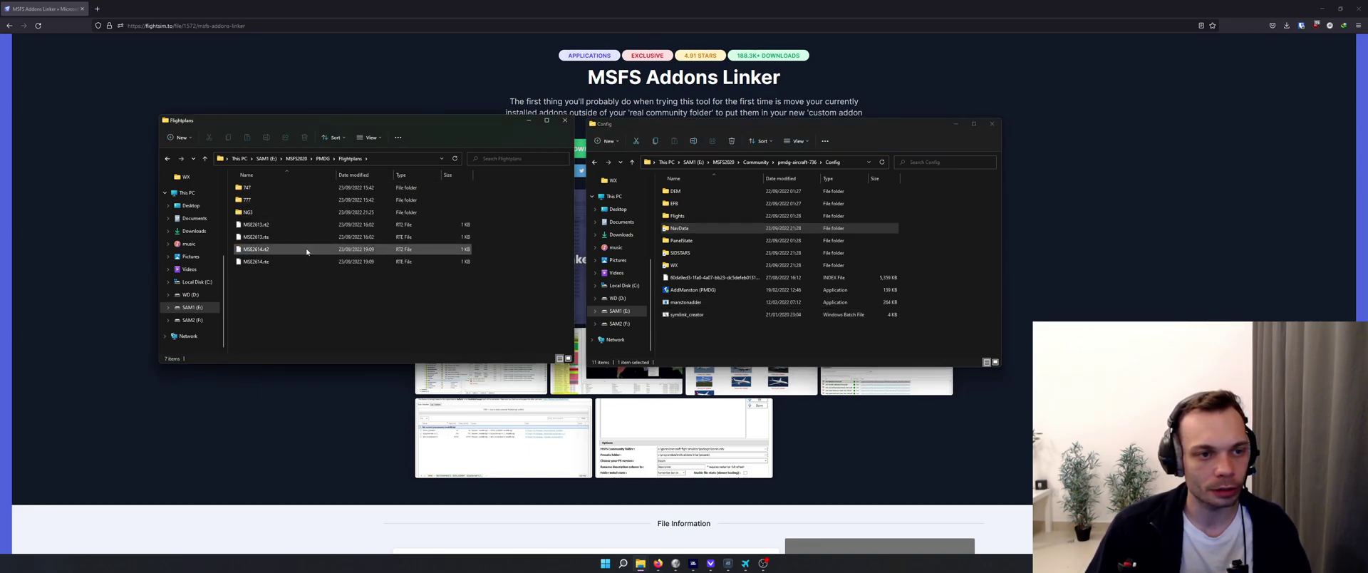
left_click(250, 213)
left_click_drag(250, 214, 742, 288)
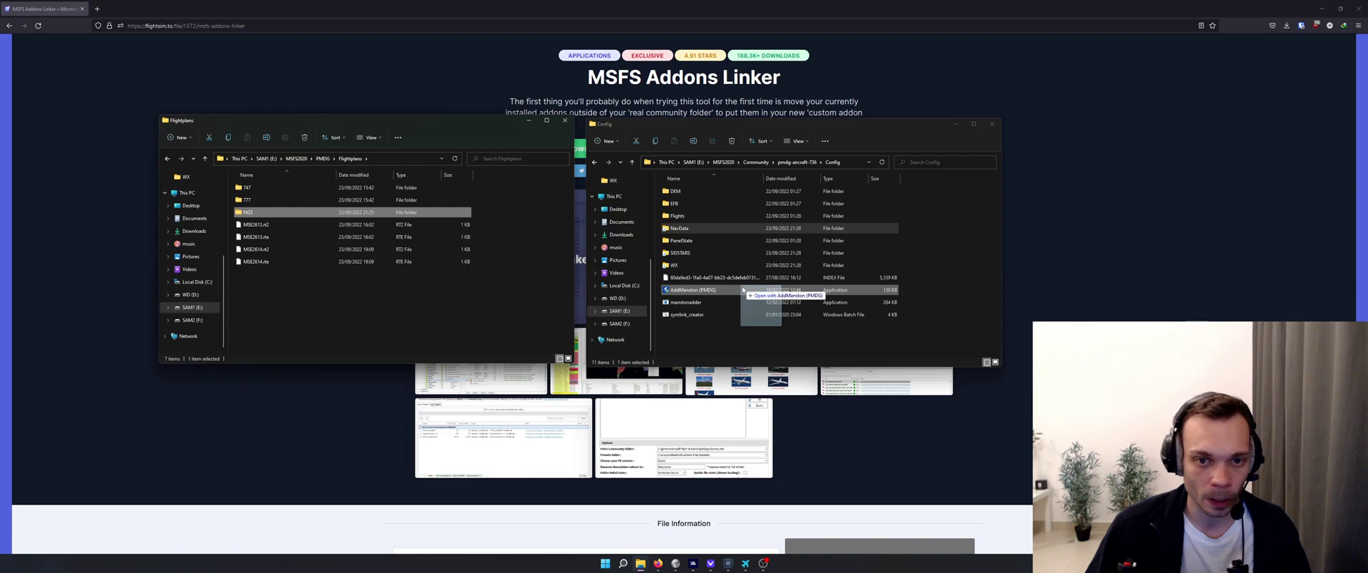
left_click_drag(743, 288, 741, 290)
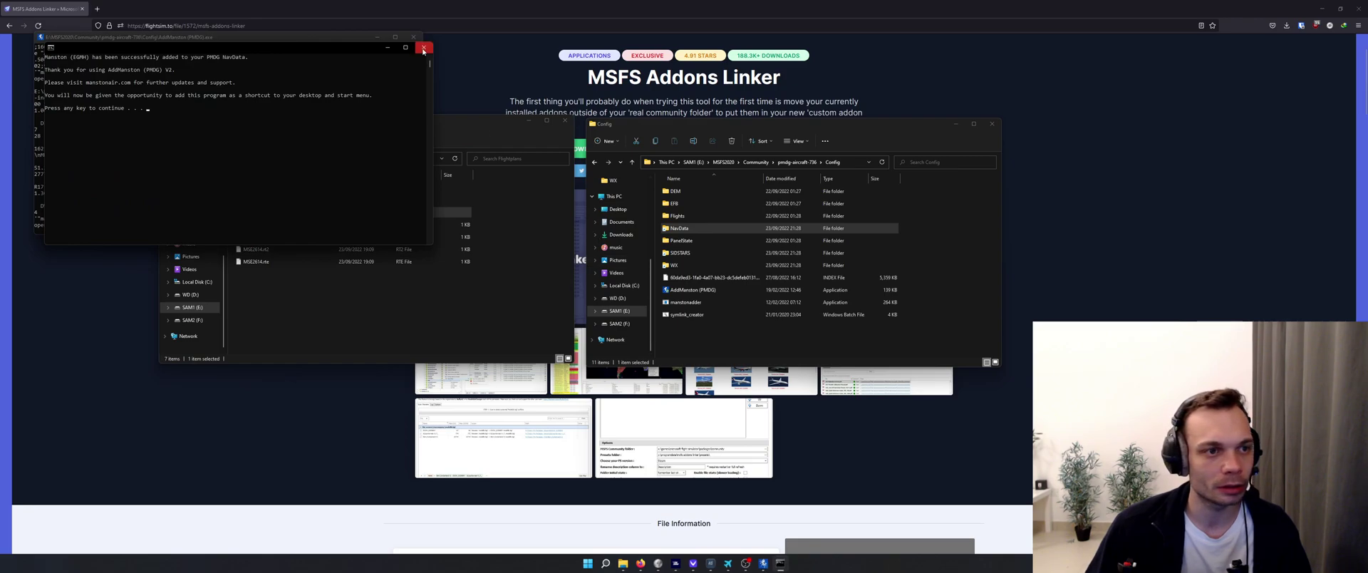
left_click(424, 50)
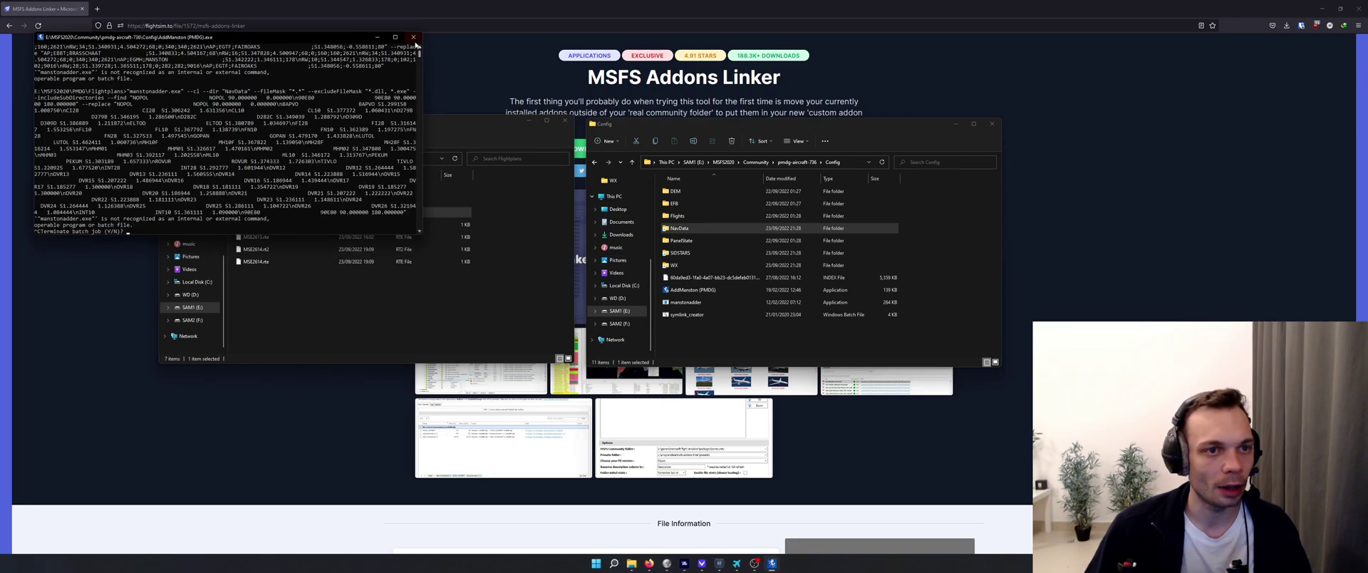
left_click(414, 37)
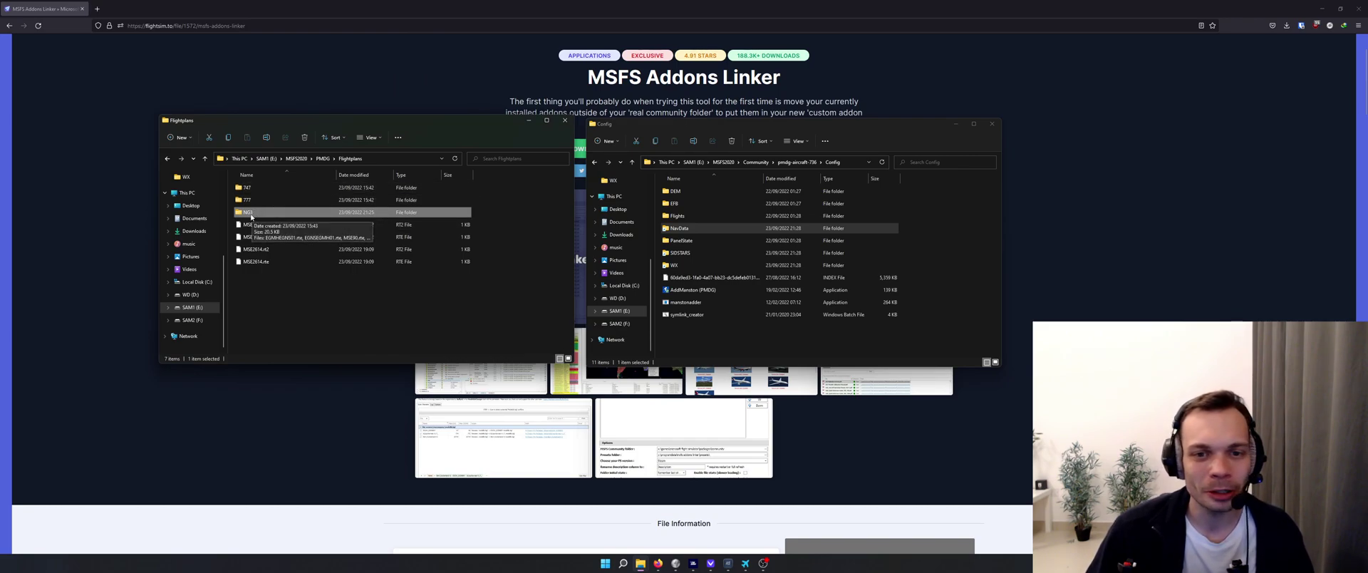
- Create a hard symlink to the NG3 flight plan folder in E:\MSFS2020\Community\pmdg-aircraft-736\Config with symlink_creator
left_click_drag(250, 216, 712, 315)
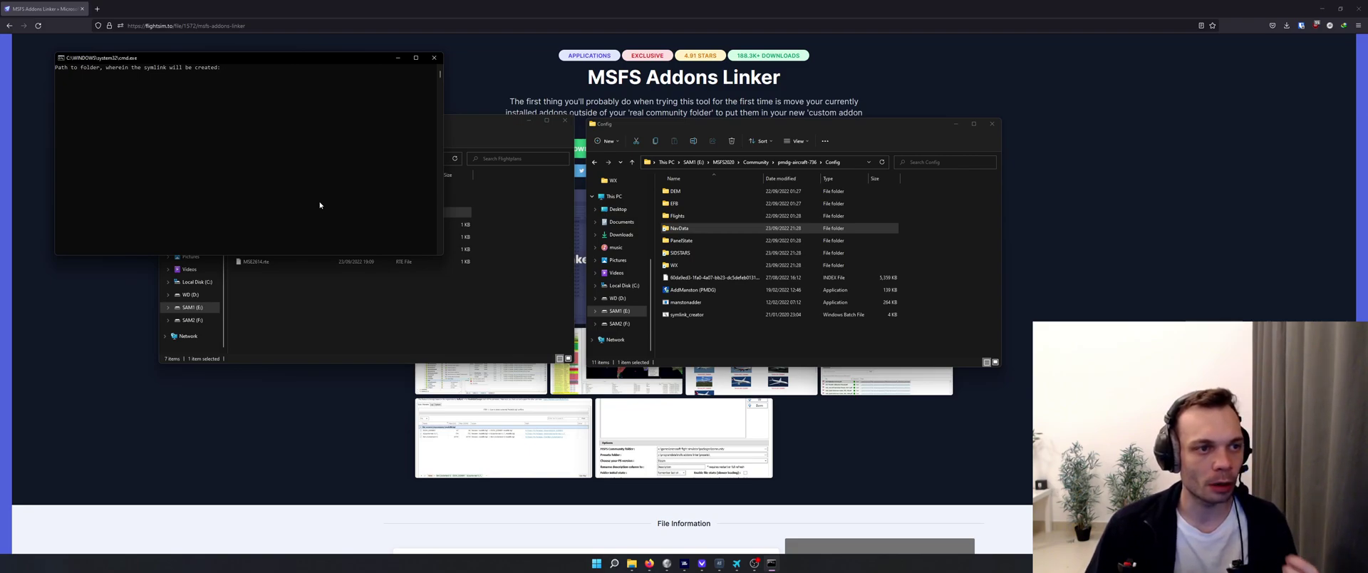
left_click(748, 166)
key("ctrl+c")
left_click(339, 154)
key("ctrl+v")
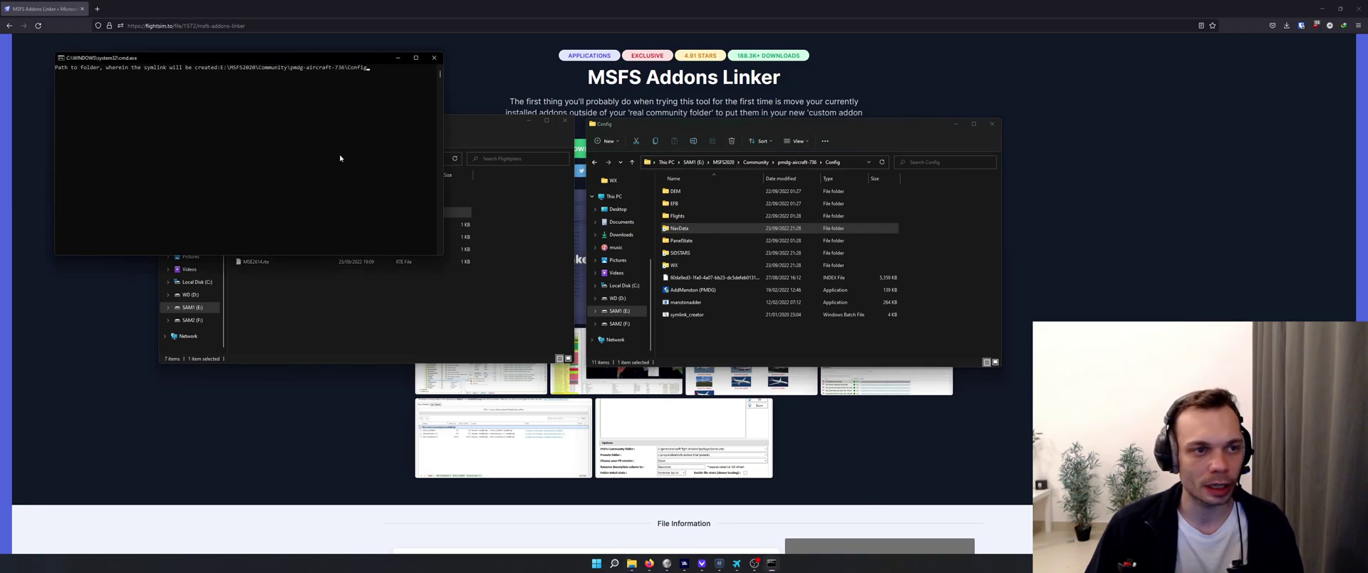
key("Return")
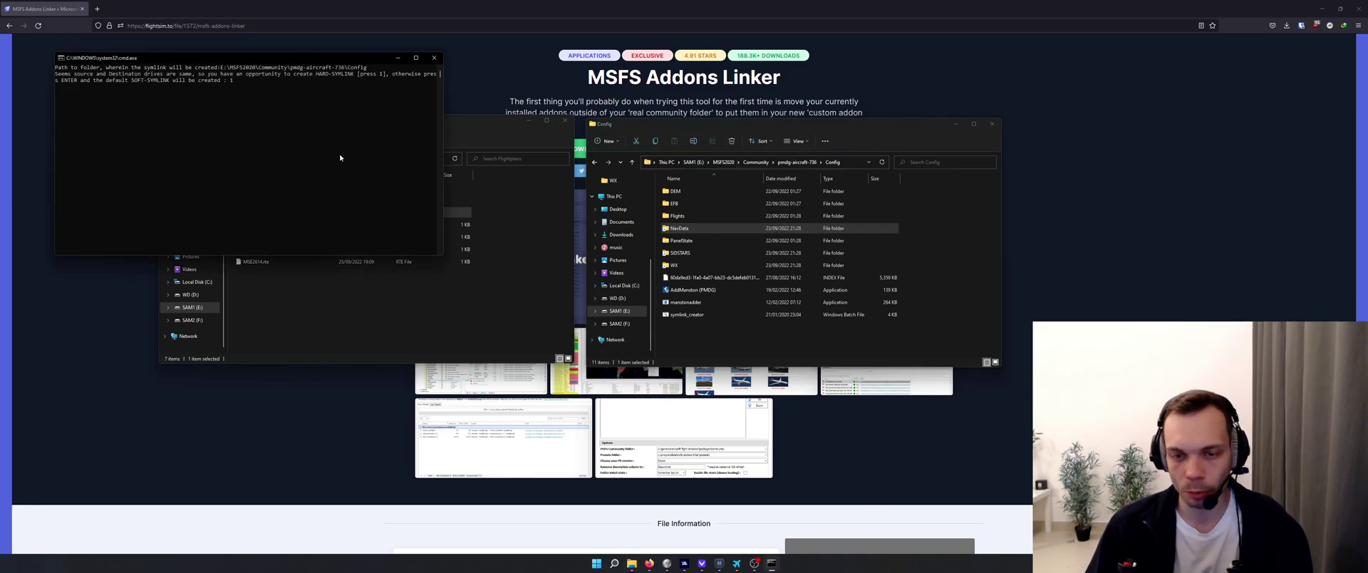
key("Return")
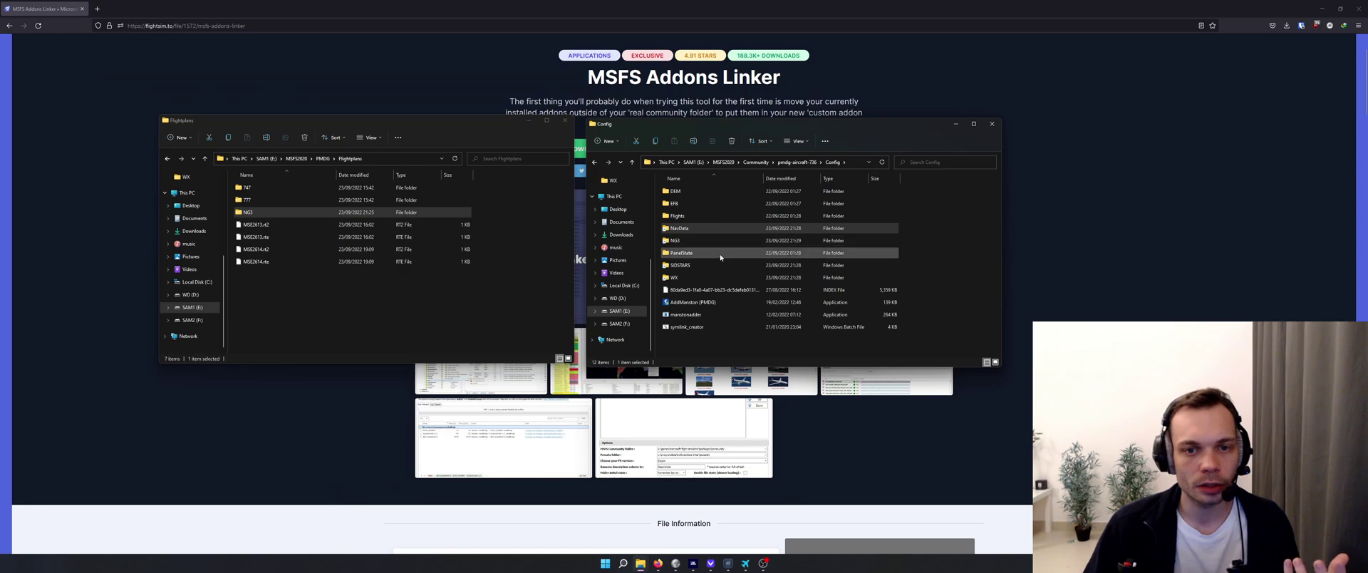
- Rename the NG3 link in pmdg-aircraft-736's Config folder to Flightplans
left_click(681, 240)
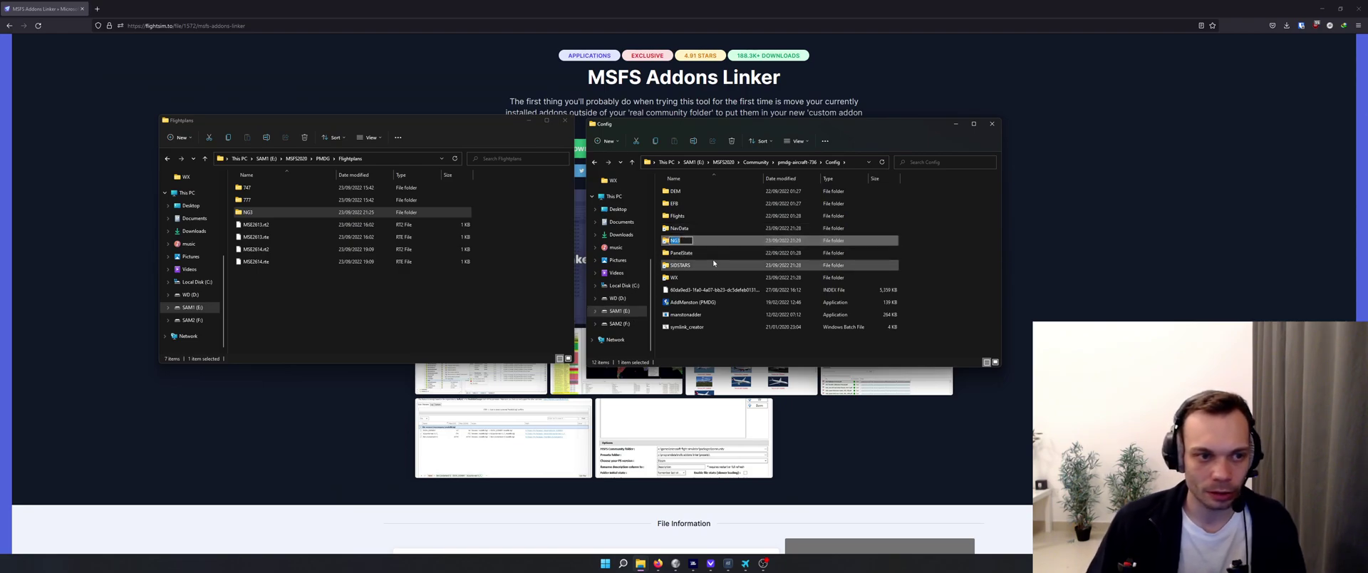
type("Flightpla")
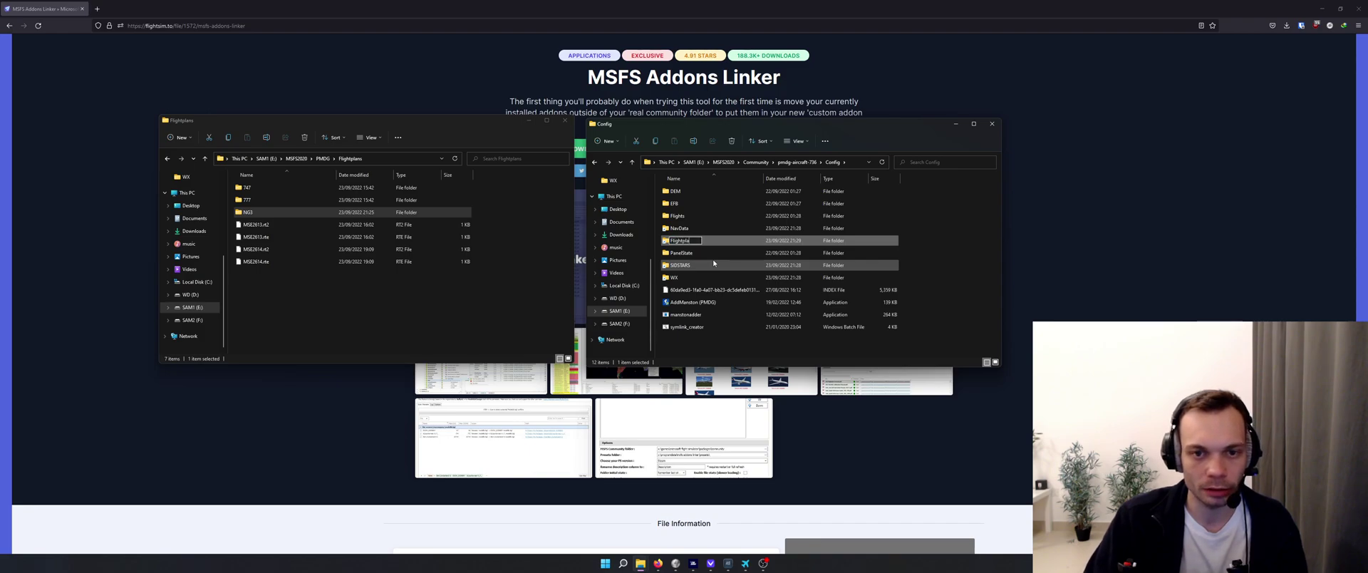
type("ns")
key("Return")
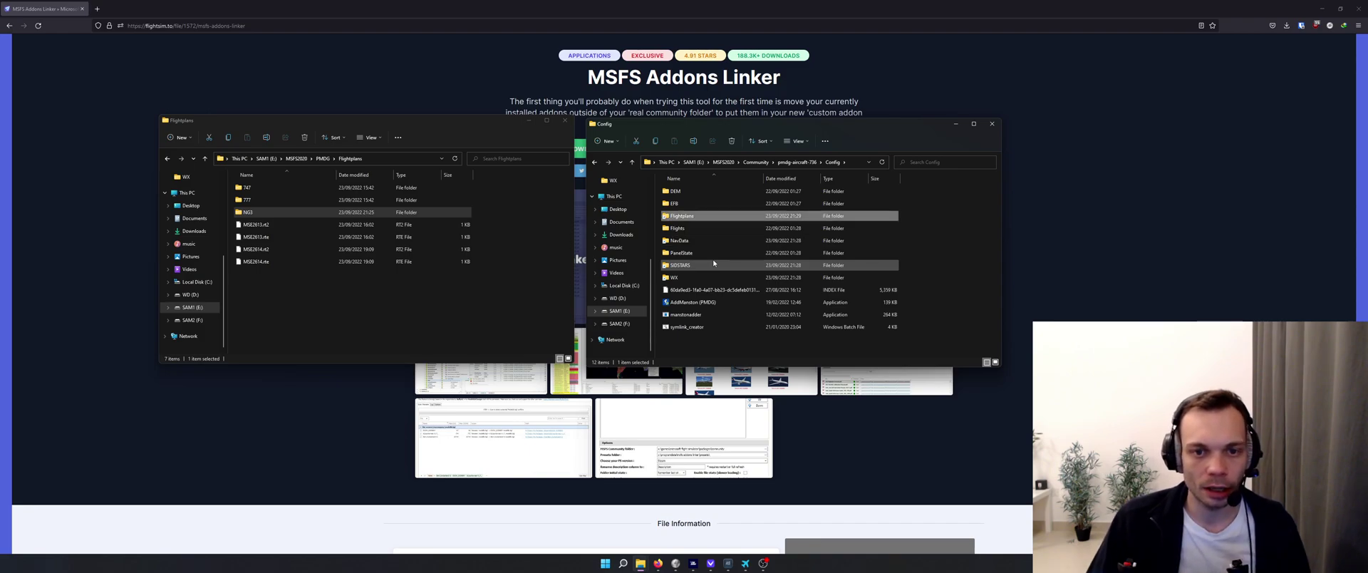
- Compare the contents of the linked Flightplans folder with the shared NG3 folder
double_click(721, 216)
left_click(339, 212)
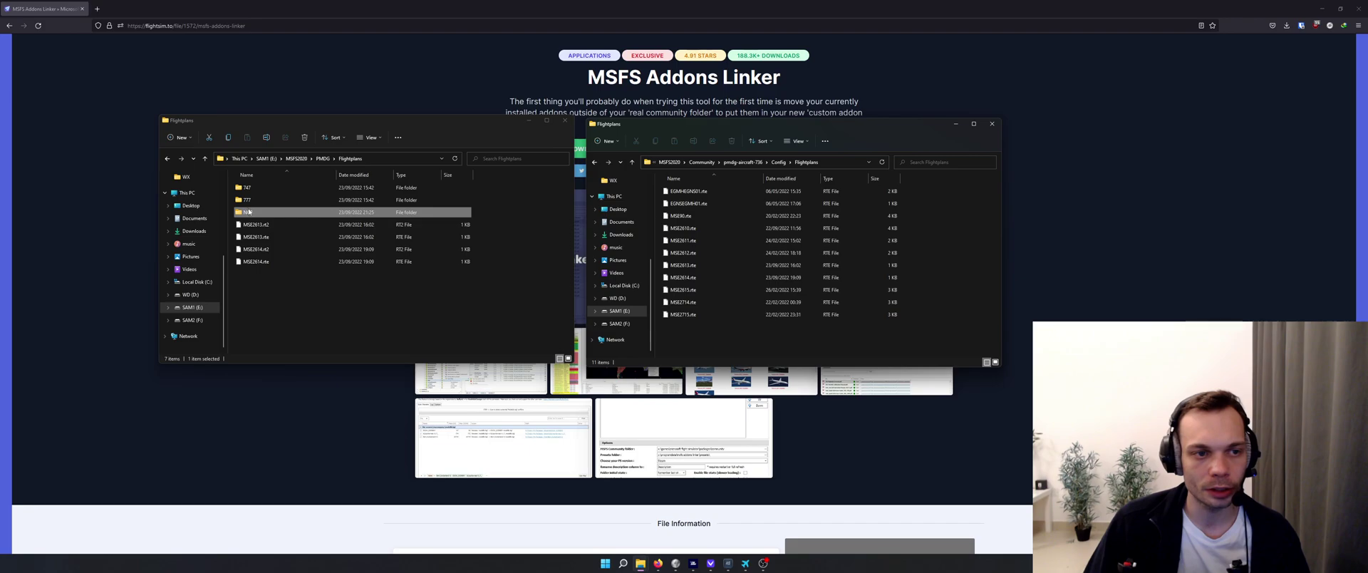
double_click(326, 212)
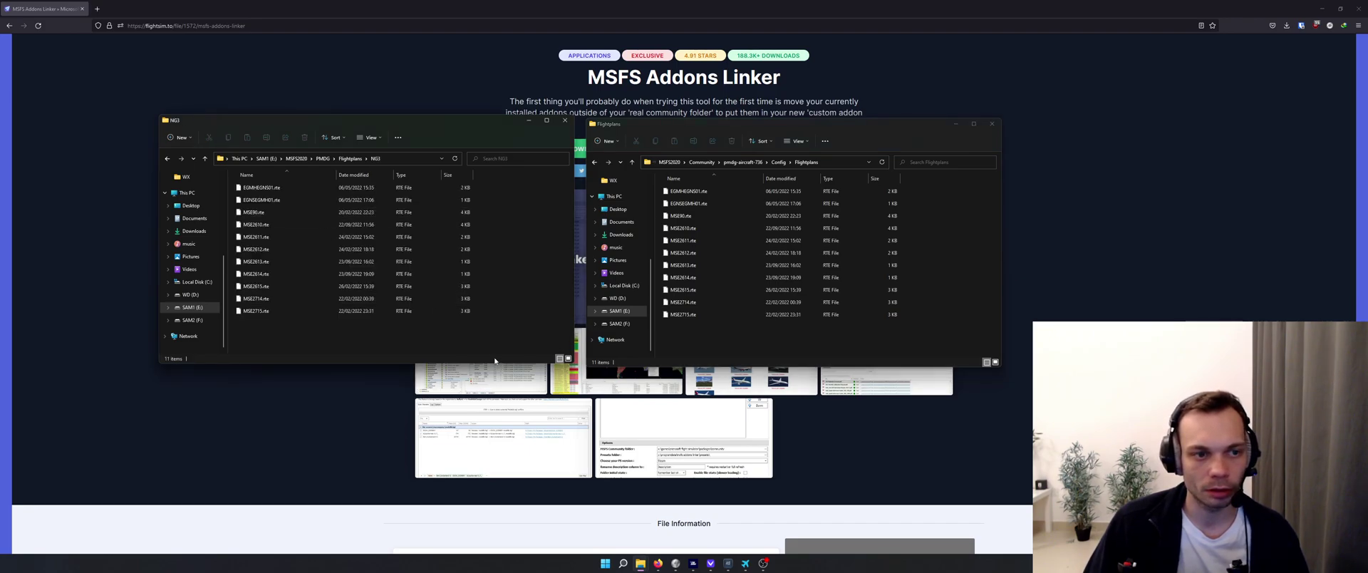
- Return both folder windows to the MSFS2020 folder
left_click(350, 158)
left_click(325, 158)
left_click(296, 158)
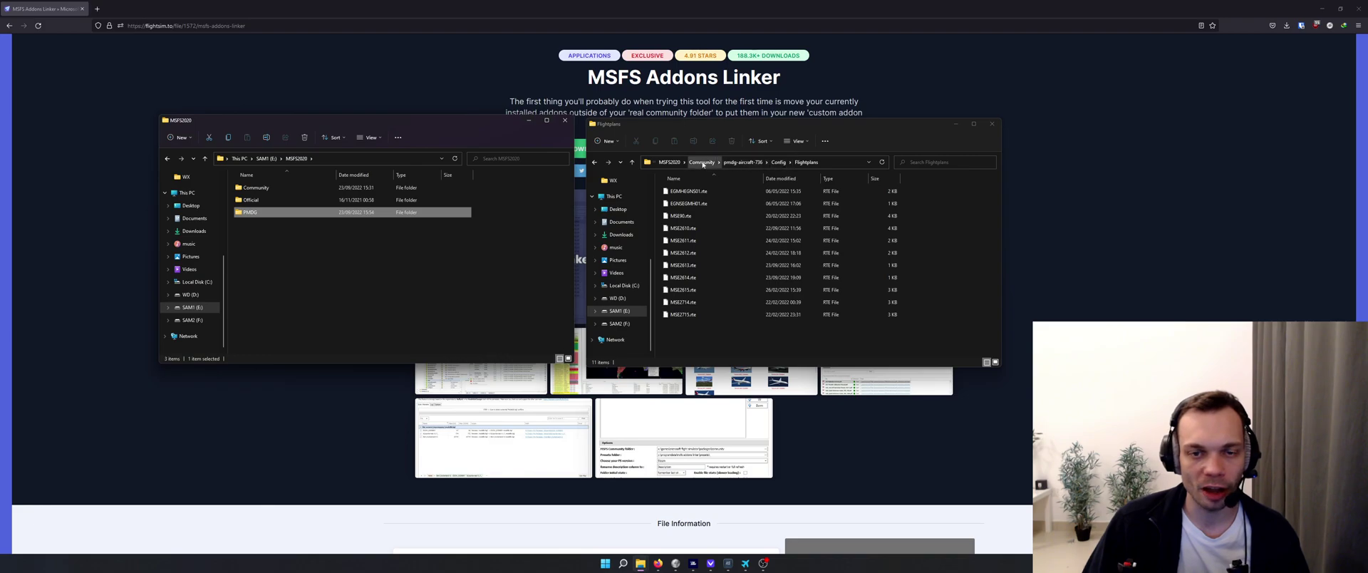
left_click(703, 162)
left_click(723, 161)
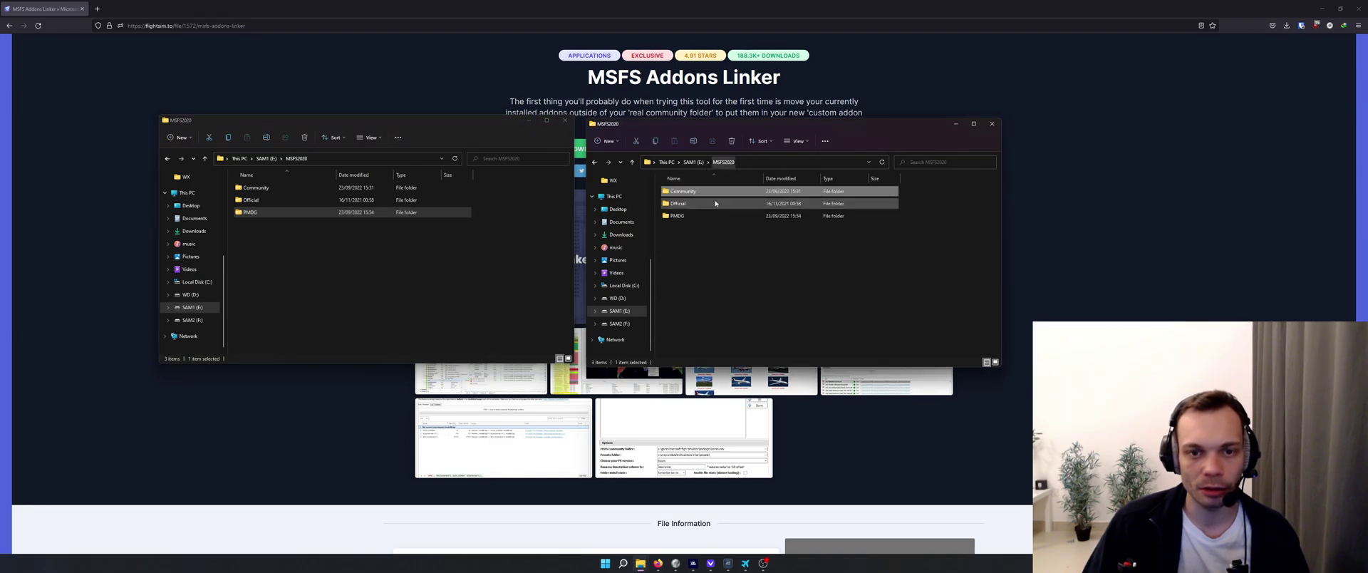
- Open the shared PMDG folder and review its folders and the AddManston (PMDG) and manstonadder applications
left_click(695, 215)
left_click_drag(766, 326, 712, 184)
left_click(749, 288)
left_click_drag(800, 311, 709, 249)
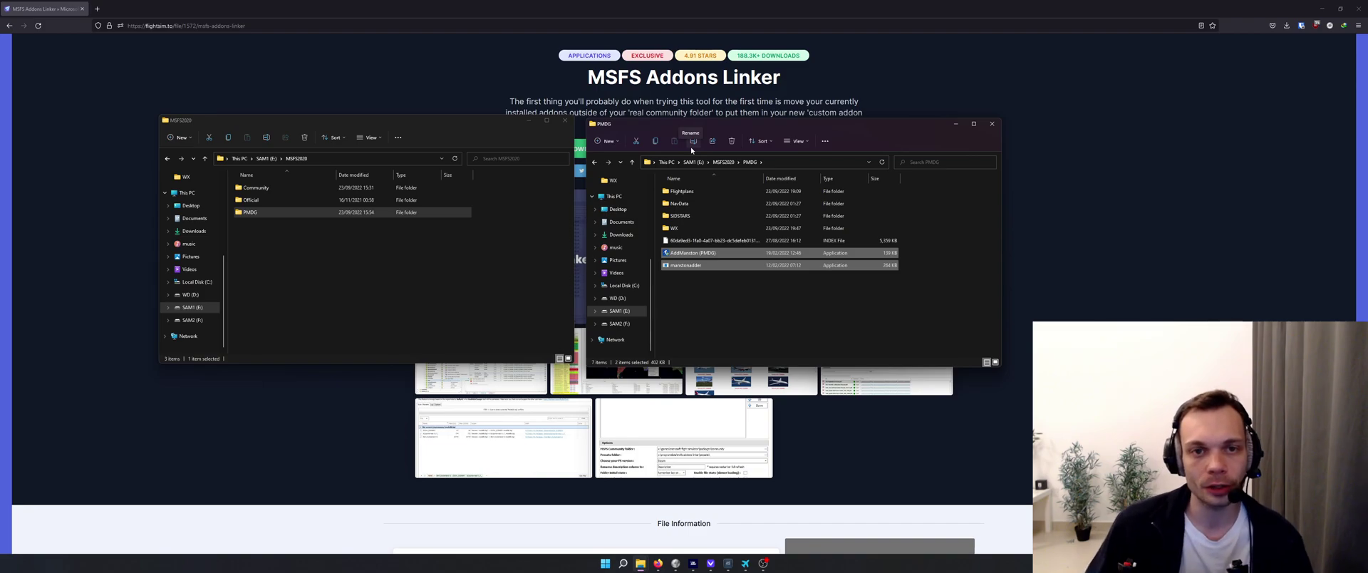
- Switch to the MSFS Addons Linker page in the browser, view an enlarged preview of the tool and close it
left_click(627, 94)
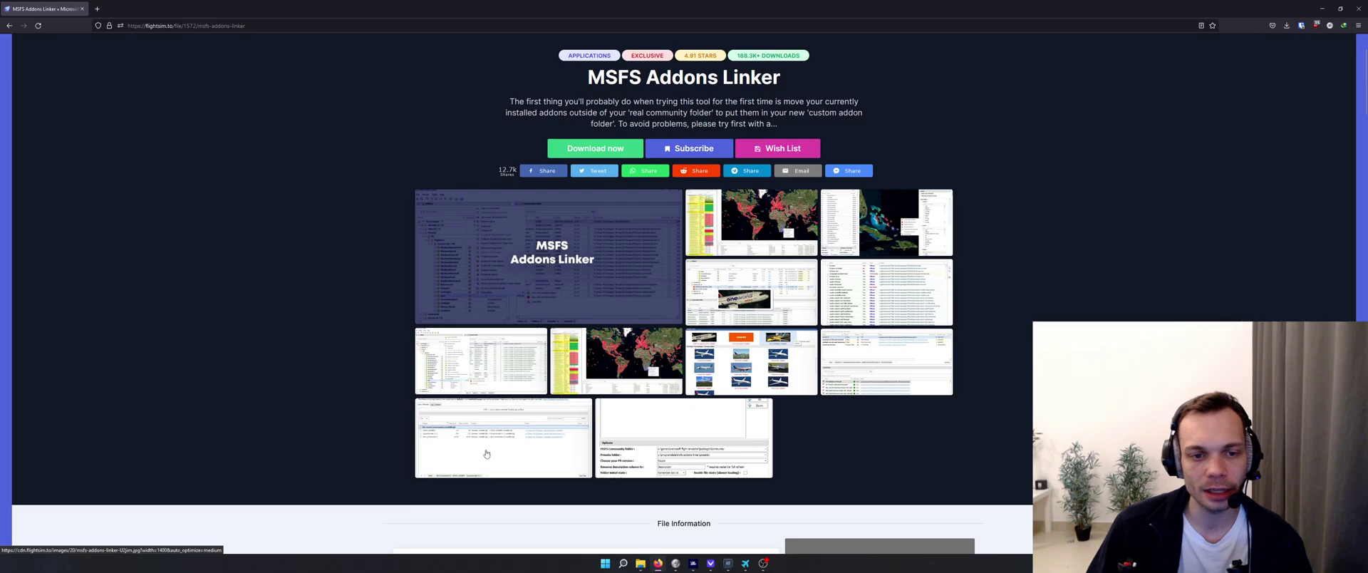
left_click(463, 434)
left_click(484, 349)
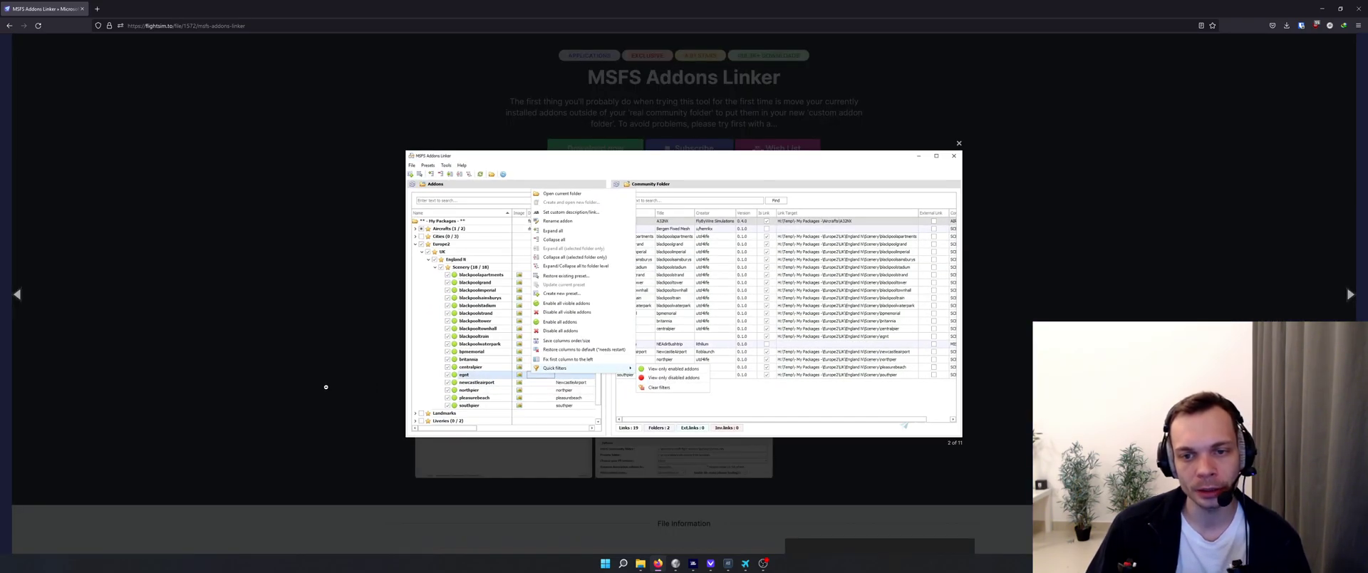
left_click(325, 386)
left_click(460, 354)
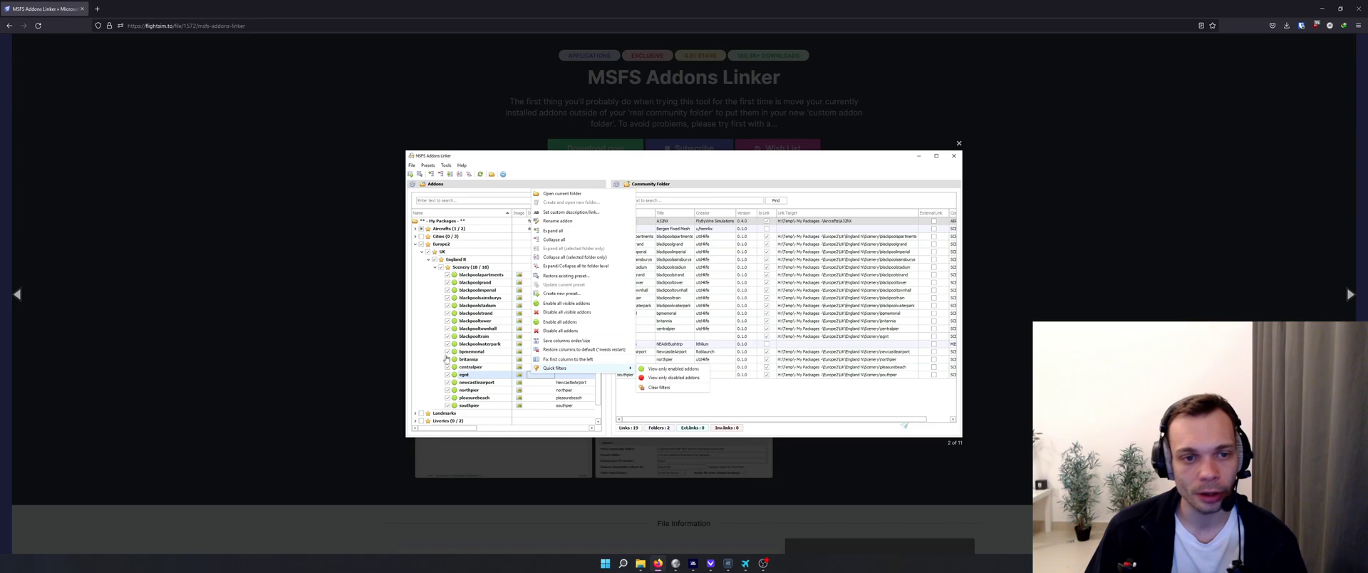
left_click(342, 346)
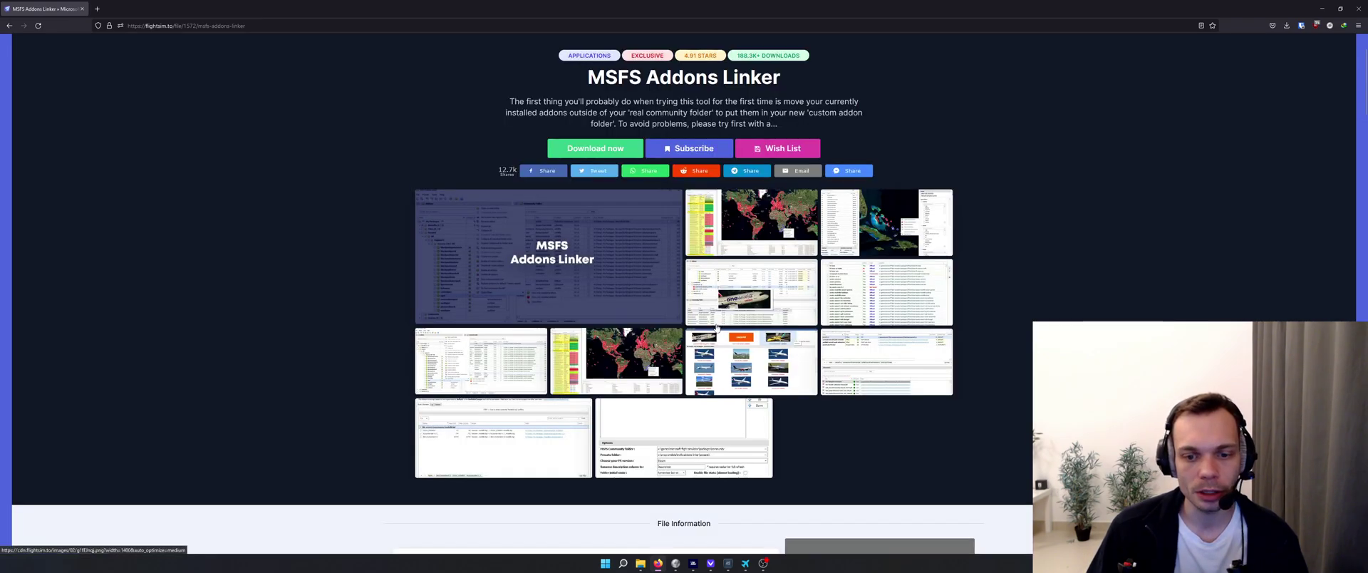